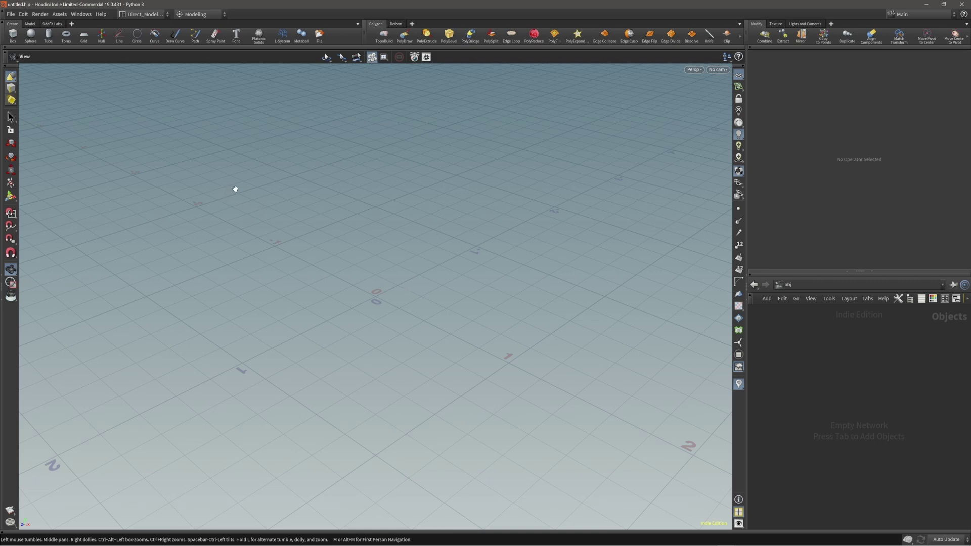
# Open the Hotkey Manager from the Edit menu and filter its actions by 'point'
pyautogui.click(10, 14)
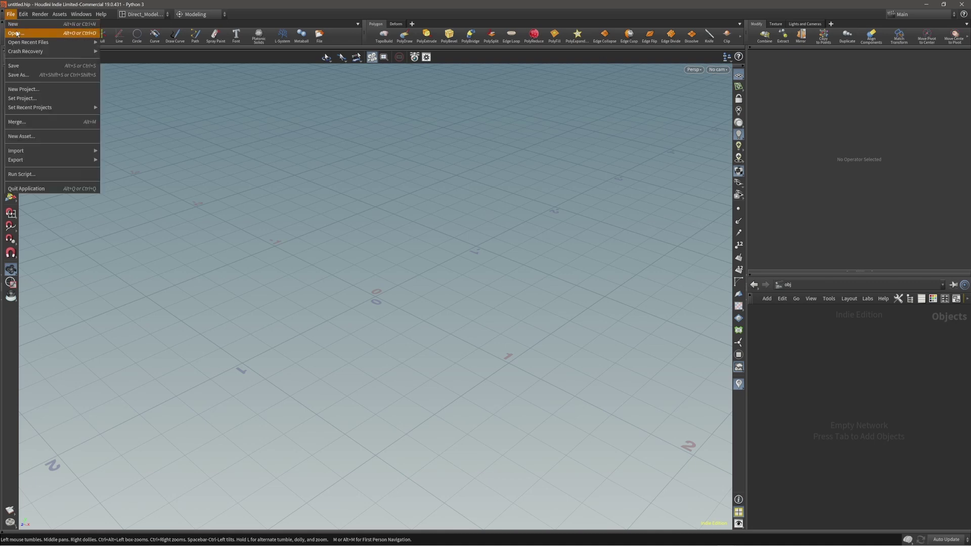
pyautogui.moveTo(29, 19)
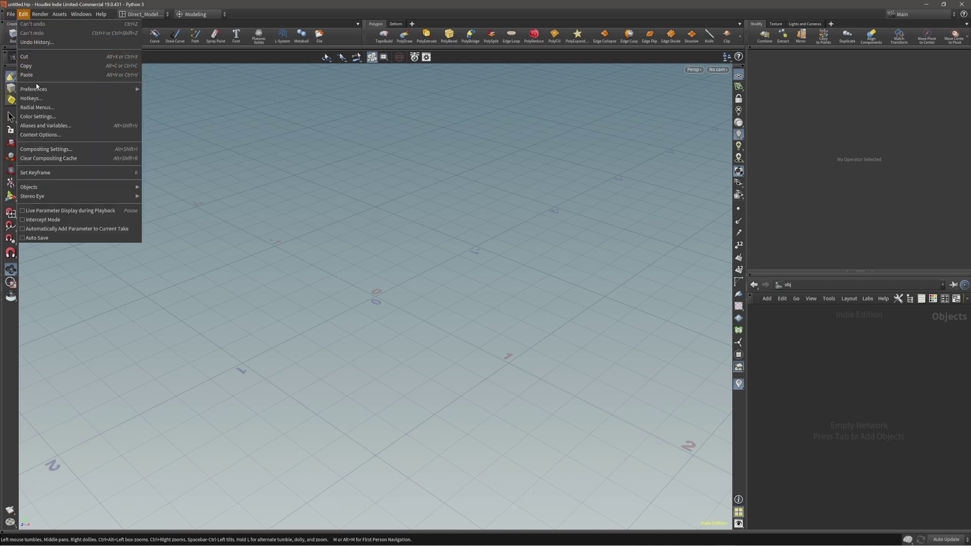
pyautogui.click(40, 100)
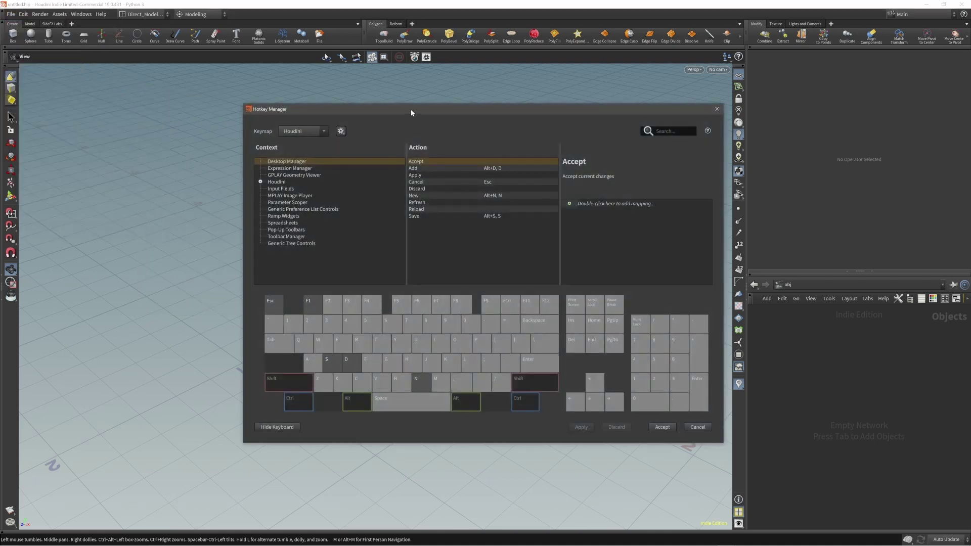
pyautogui.moveTo(412, 113); pyautogui.dragTo(311, 113)
pyautogui.click(556, 132)
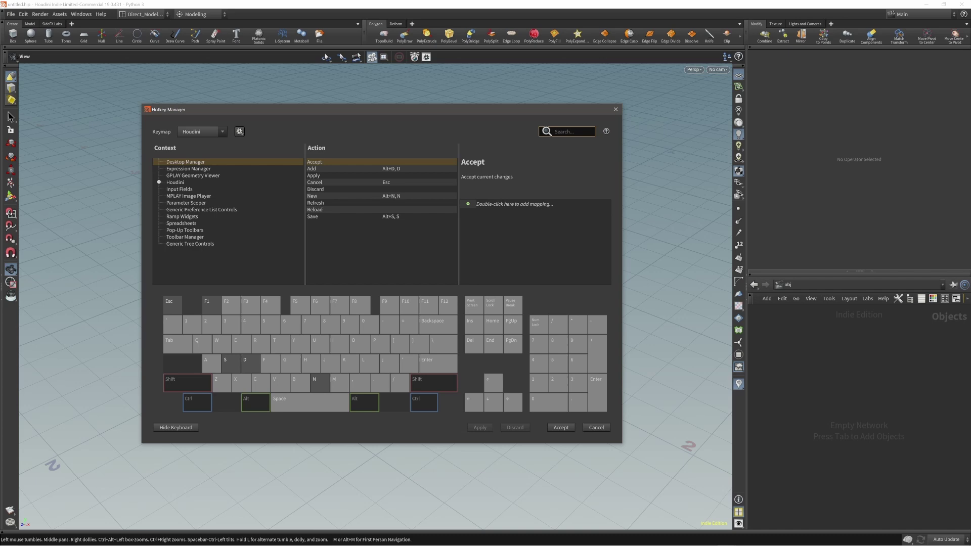
pyautogui.write('point')
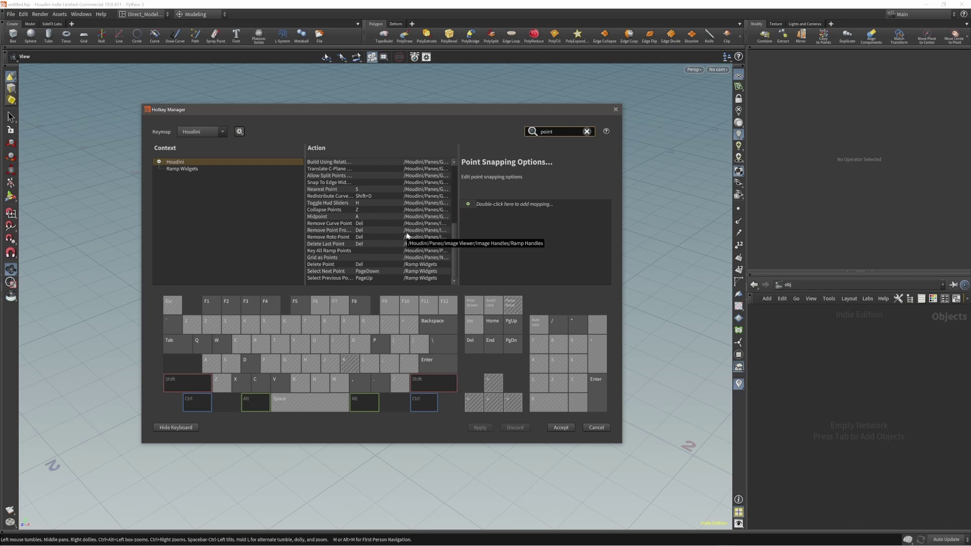
# Replace Select Points' 2 and Pad2 shortcuts with 1 and apply the change
pyautogui.scroll(7, 406, 236)
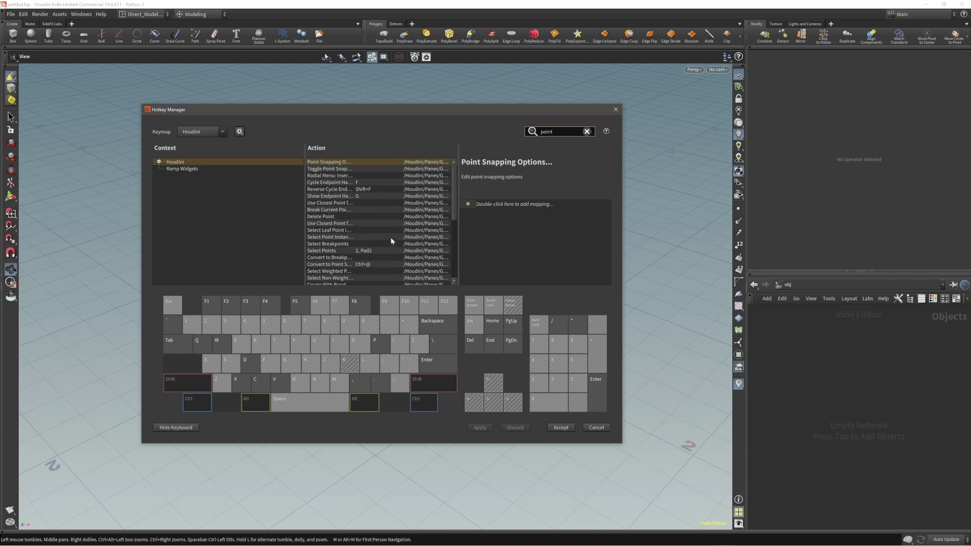
pyautogui.scroll(-5, 391, 238)
pyautogui.scroll(5, 383, 245)
pyautogui.click(365, 252)
pyautogui.click(602, 212)
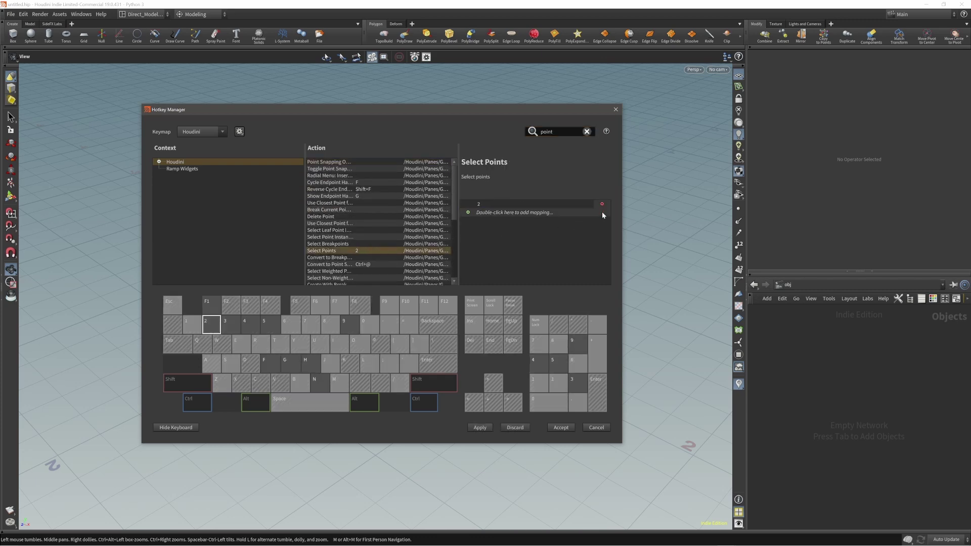
pyautogui.click(602, 204)
pyautogui.doubleClick(469, 205)
pyautogui.press('1')
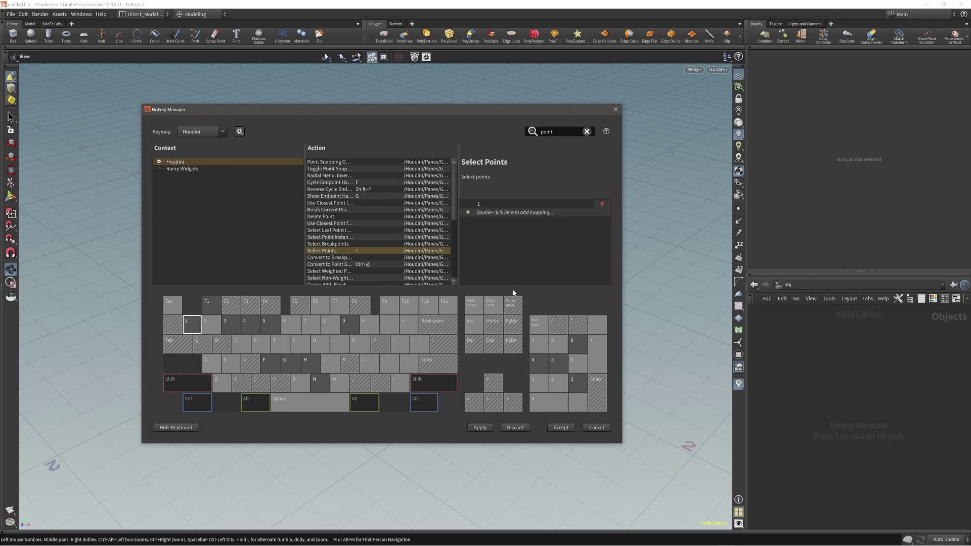
pyautogui.click(487, 429)
# Search 'edge' and rebind Select Edges from 3 and Pad3 to 2
pyautogui.click(547, 131)
pyautogui.doubleClick(547, 132)
pyautogui.write('edge')
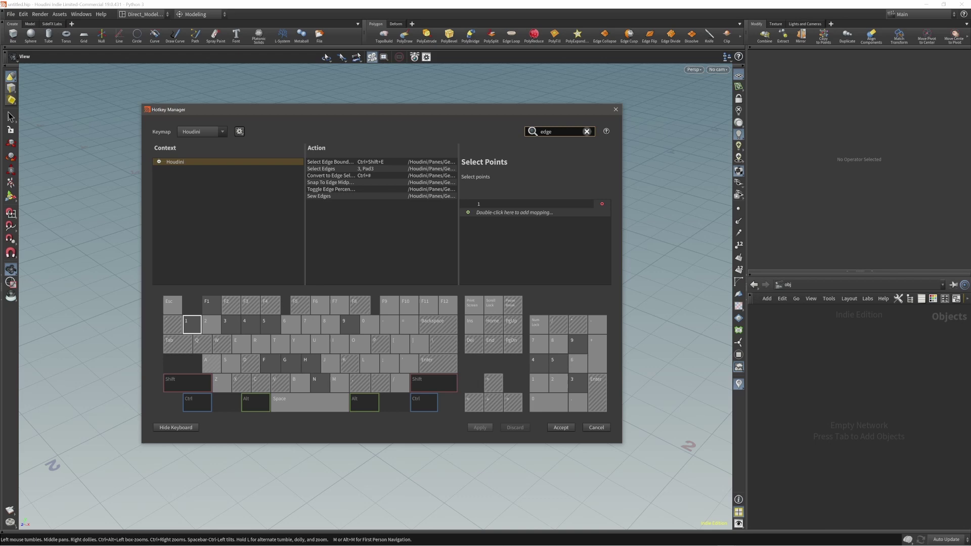
pyautogui.click(388, 169)
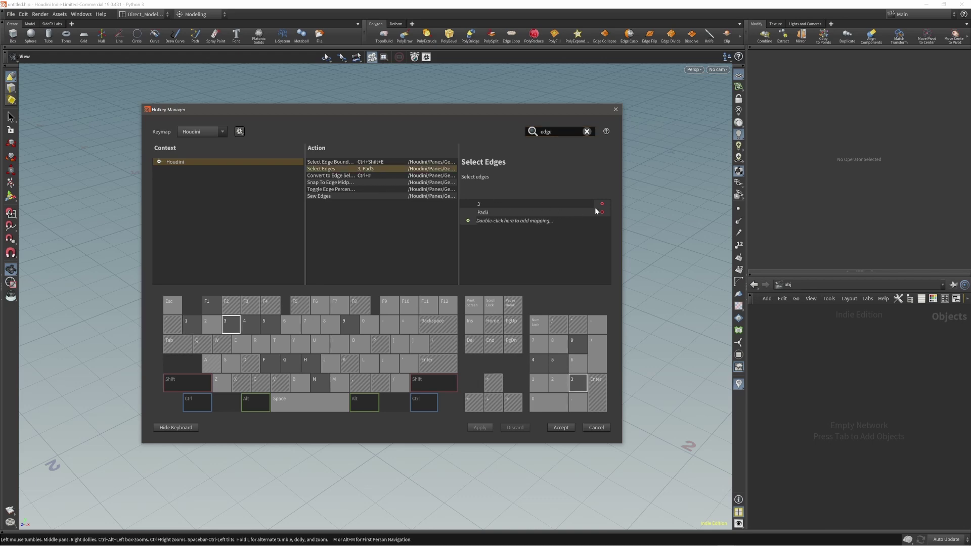
pyautogui.click(602, 212)
pyautogui.click(602, 203)
pyautogui.doubleClick(511, 204)
pyautogui.press('2')
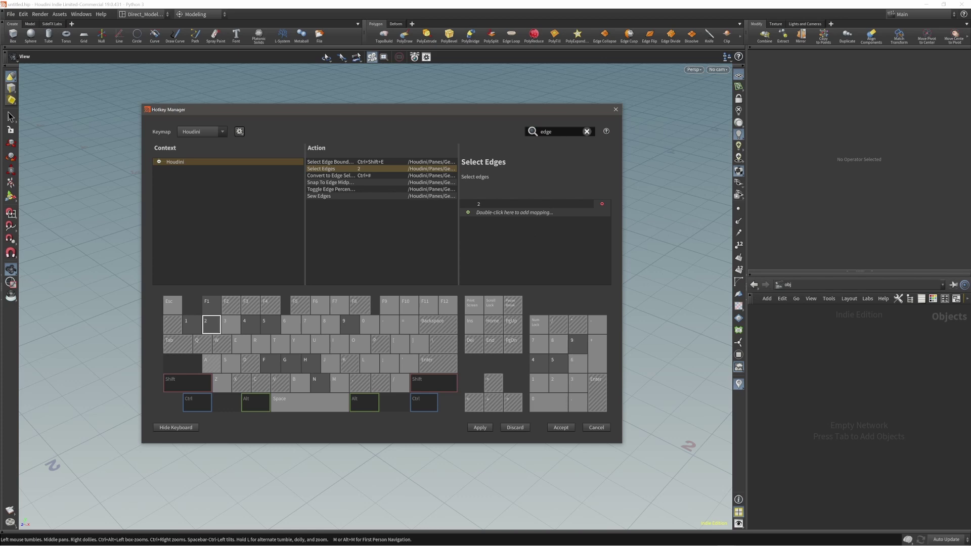
pyautogui.click(586, 132)
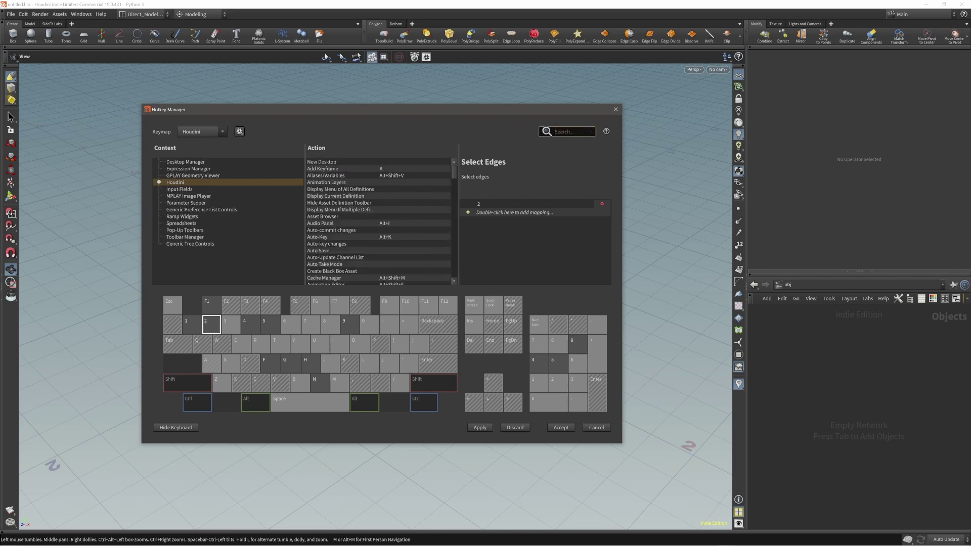
# Search 'primitive' and replace Select Primitives' 4 and Pad4 shortcuts with 3
pyautogui.write('primitive')
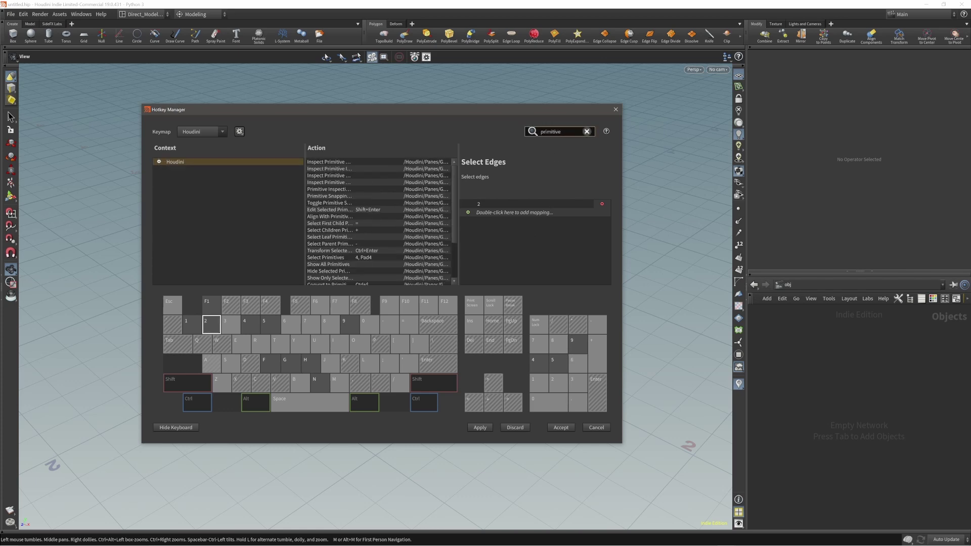
pyautogui.click(365, 258)
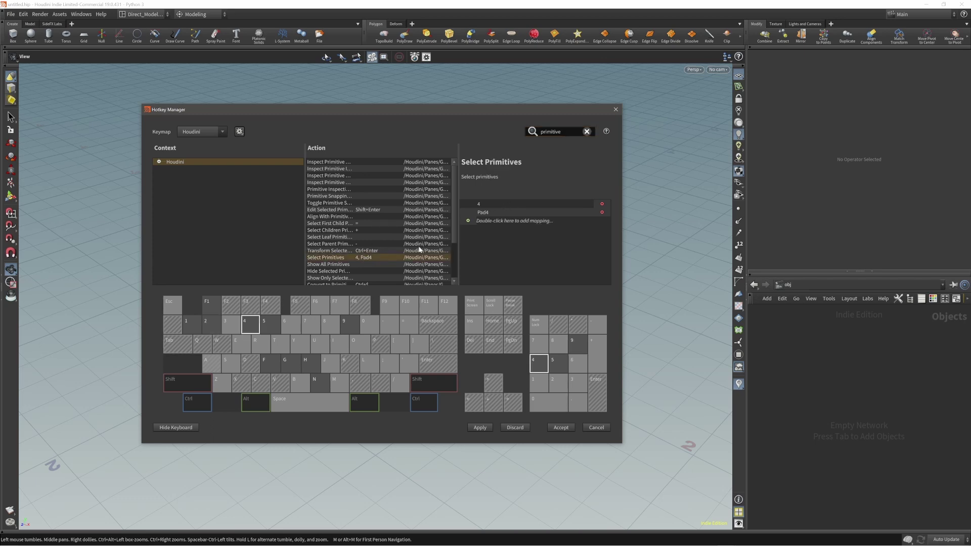
pyautogui.click(603, 207)
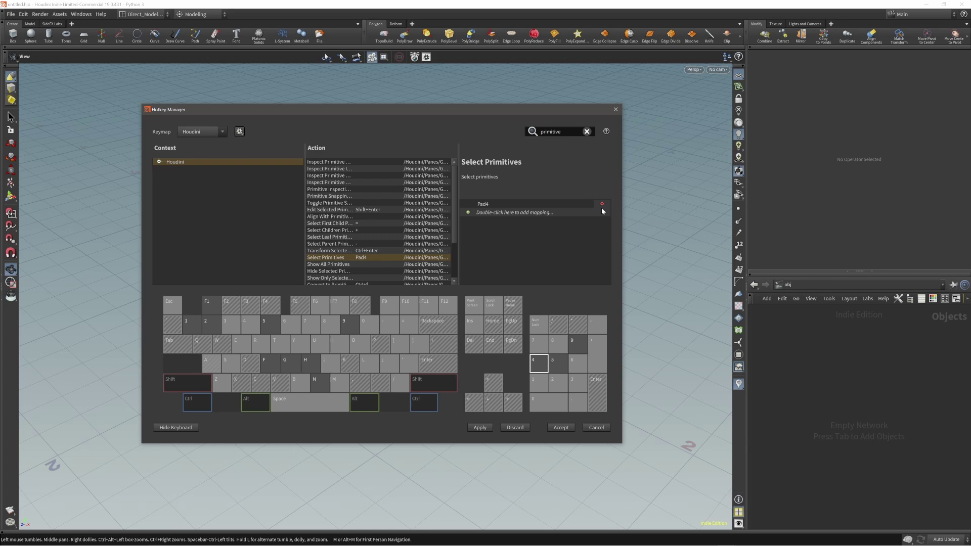
pyautogui.click(599, 204)
pyautogui.doubleClick(468, 205)
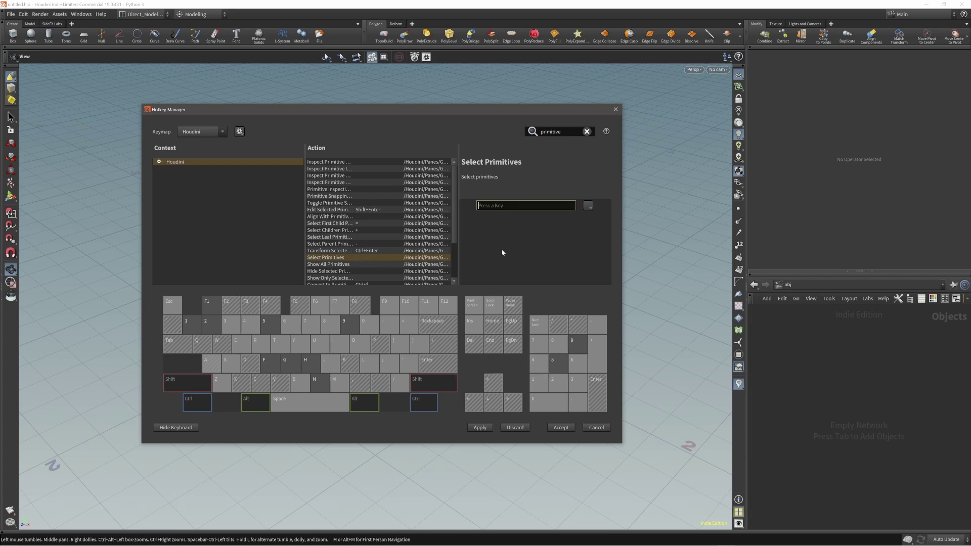
pyautogui.press('3')
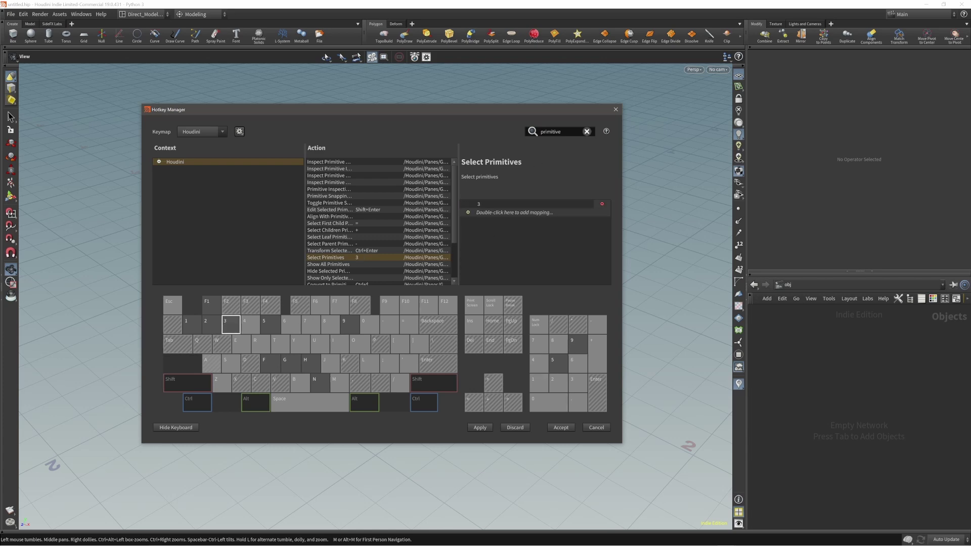
pyautogui.hotkey('ctrl', 'f')
pyautogui.write('object')
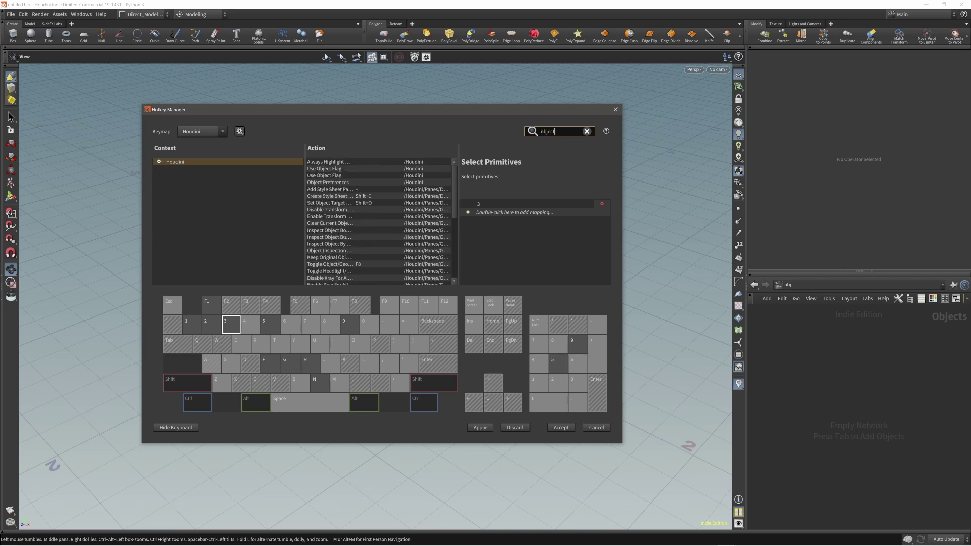
# Browse the 'object' search results, checking the Select Child Objects shortcuts
pyautogui.scroll(-4, 353, 210)
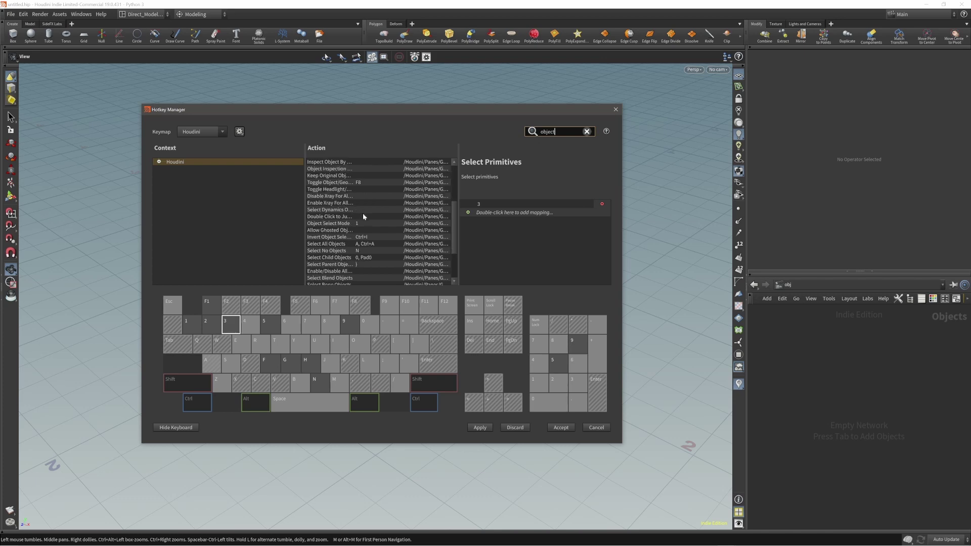
pyautogui.click(358, 258)
pyautogui.scroll(4, 366, 239)
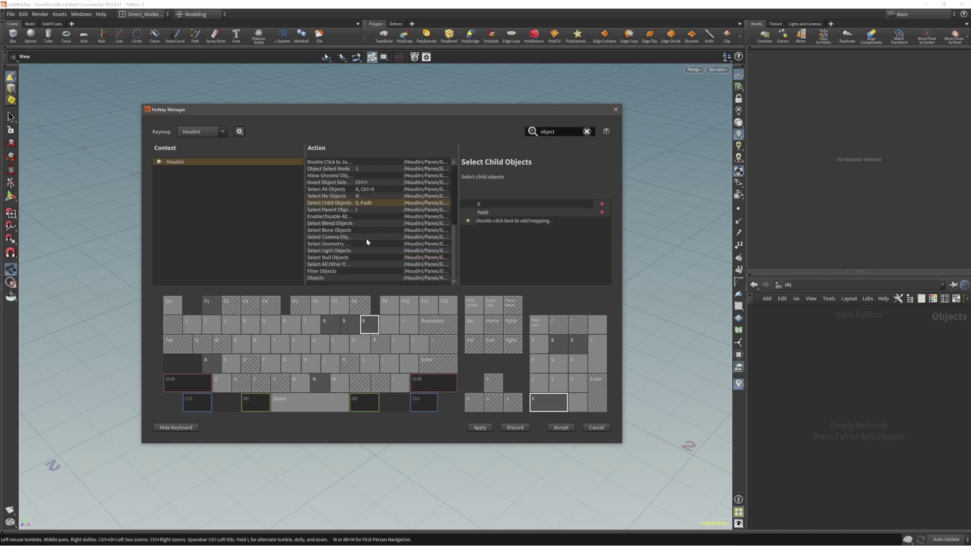
pyautogui.scroll(-4, 366, 242)
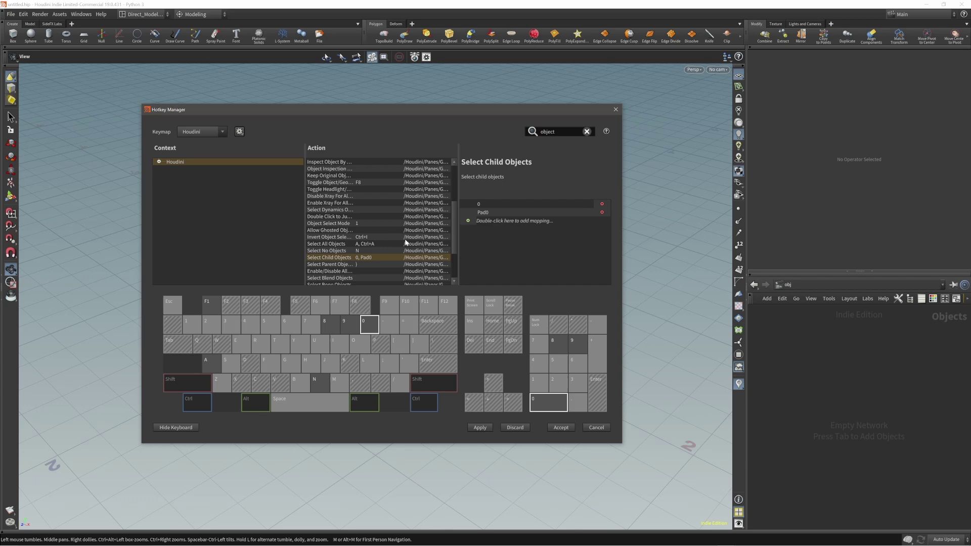
pyautogui.scroll(4, 381, 233)
pyautogui.click(555, 136)
pyautogui.press('Return')
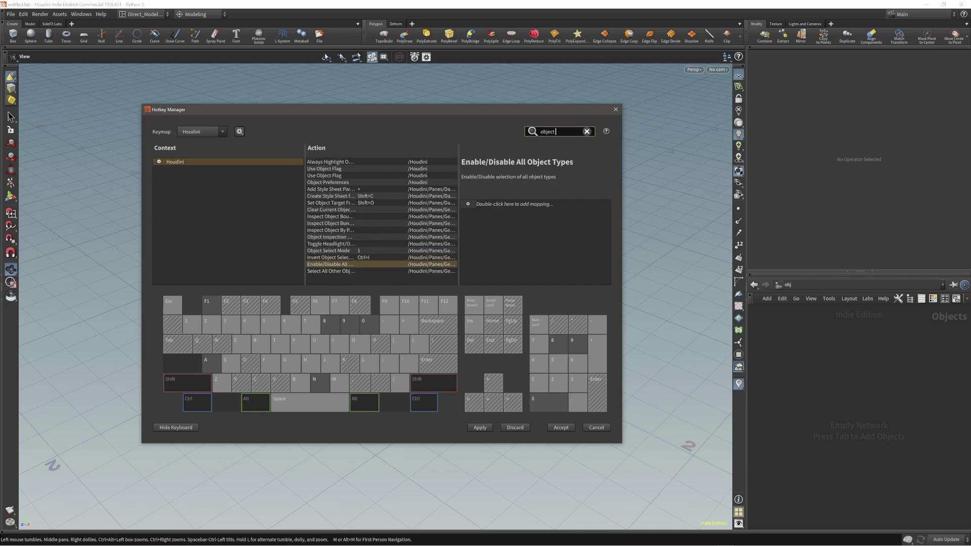
# Rebind Object Select Mode from 1 to 4 and apply all pending hotkey changes
pyautogui.click(360, 251)
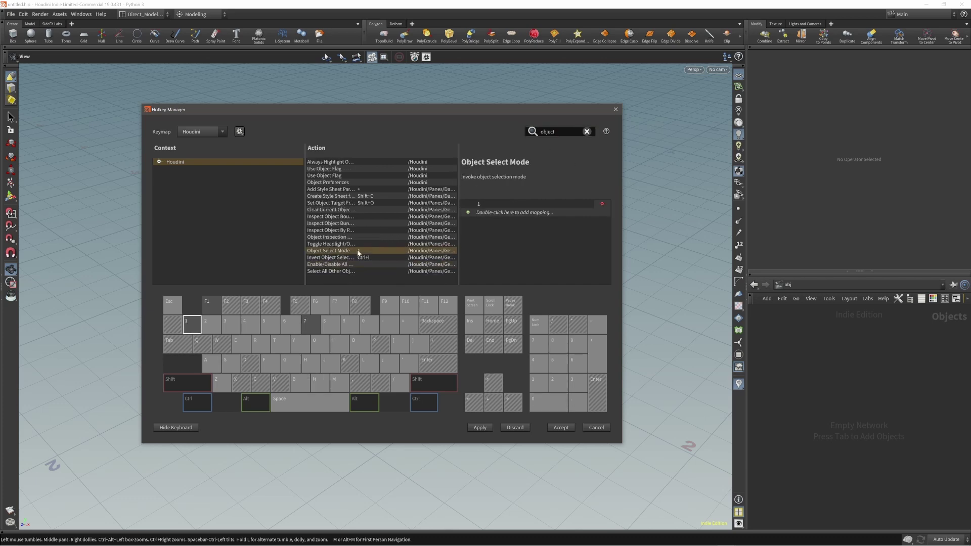
pyautogui.click(603, 204)
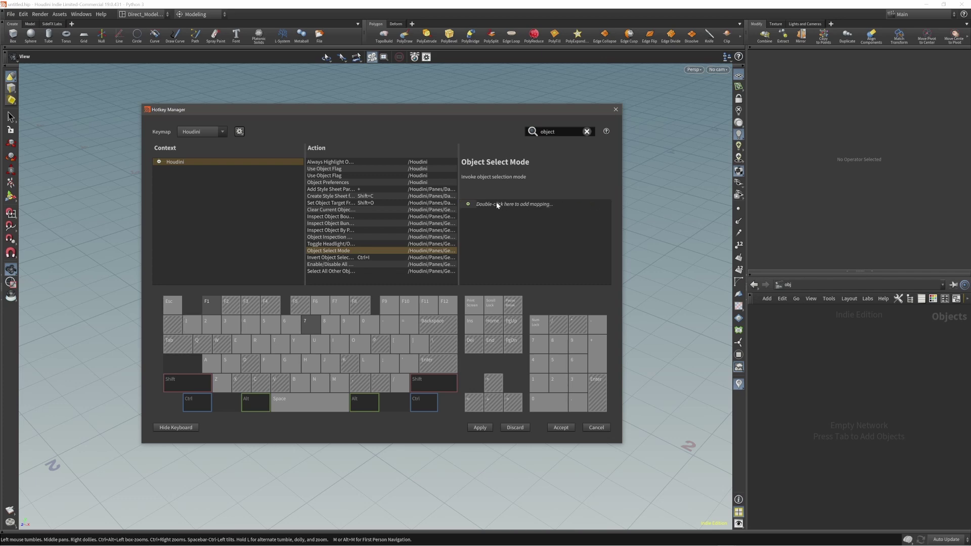
pyautogui.doubleClick(471, 204)
pyautogui.press('4')
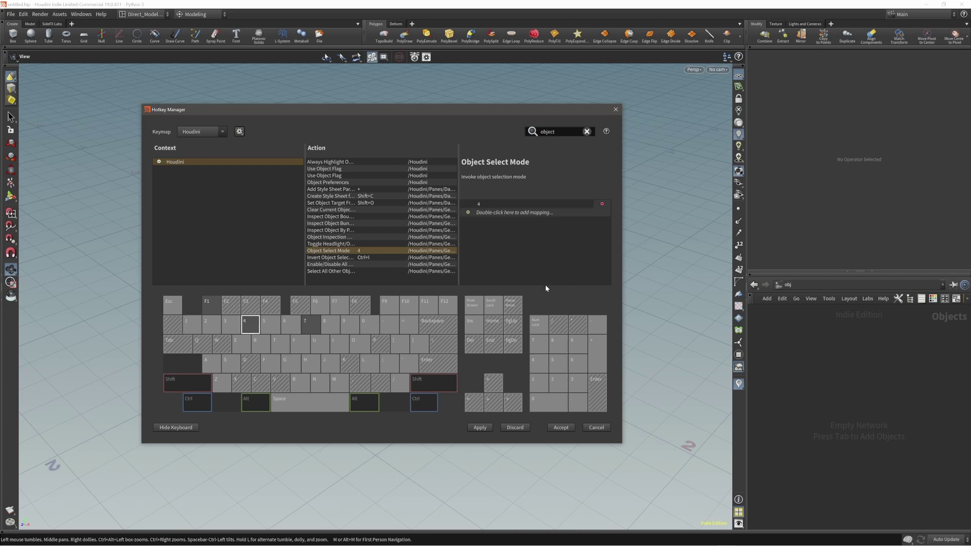
pyautogui.click(481, 428)
pyautogui.moveTo(397, 109); pyautogui.dragTo(392, 106)
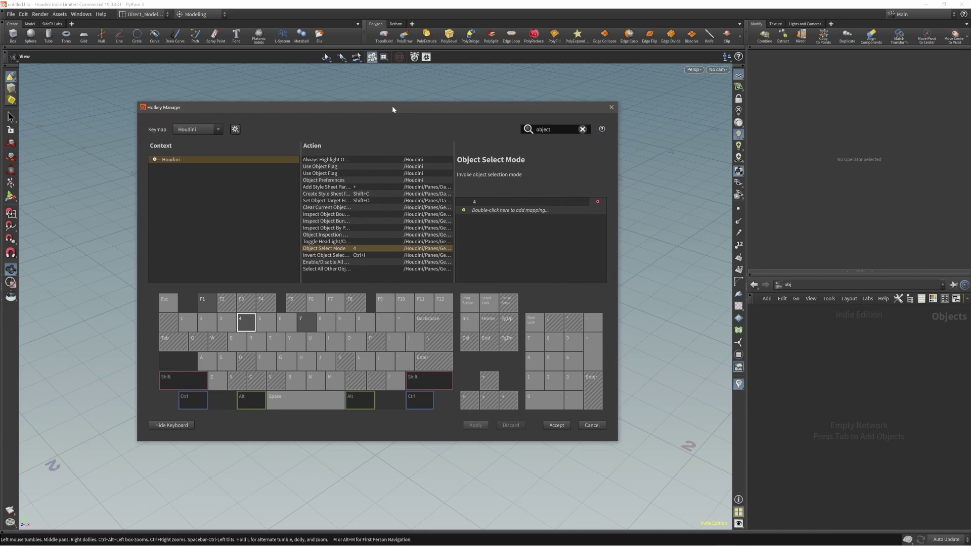
# Search 'conve' and bind Convert to Edge Selection to Ctrl+@, clearing the conflicting binding
pyautogui.click(582, 129)
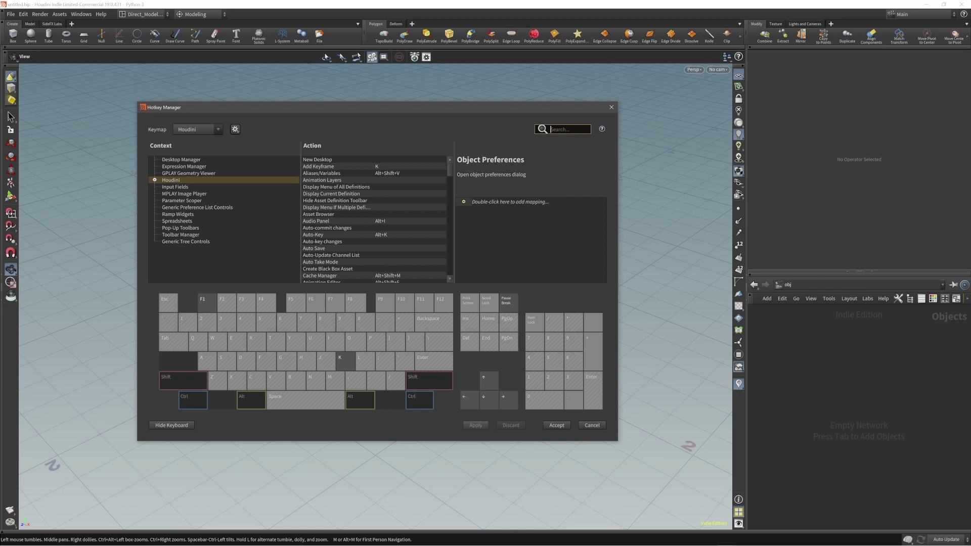
pyautogui.write('convert')
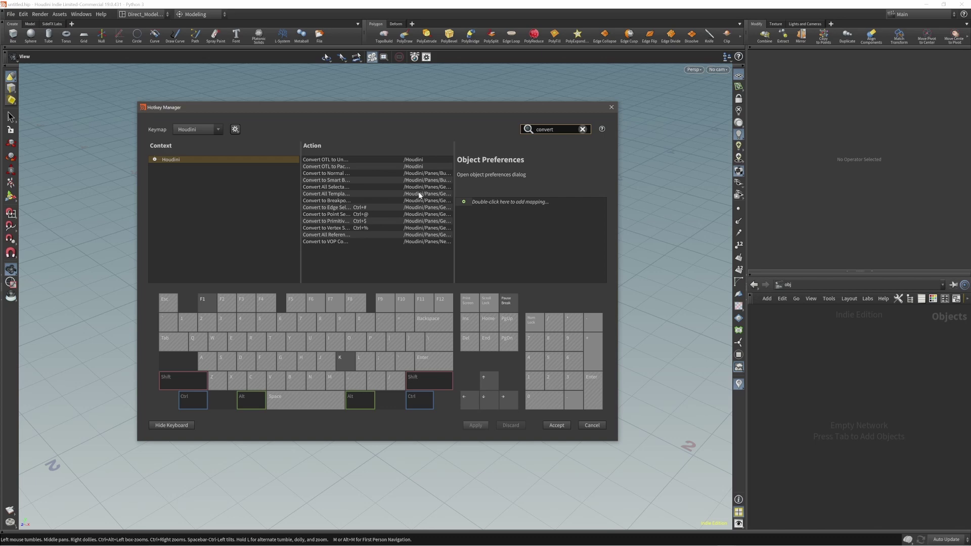
pyautogui.click(367, 207)
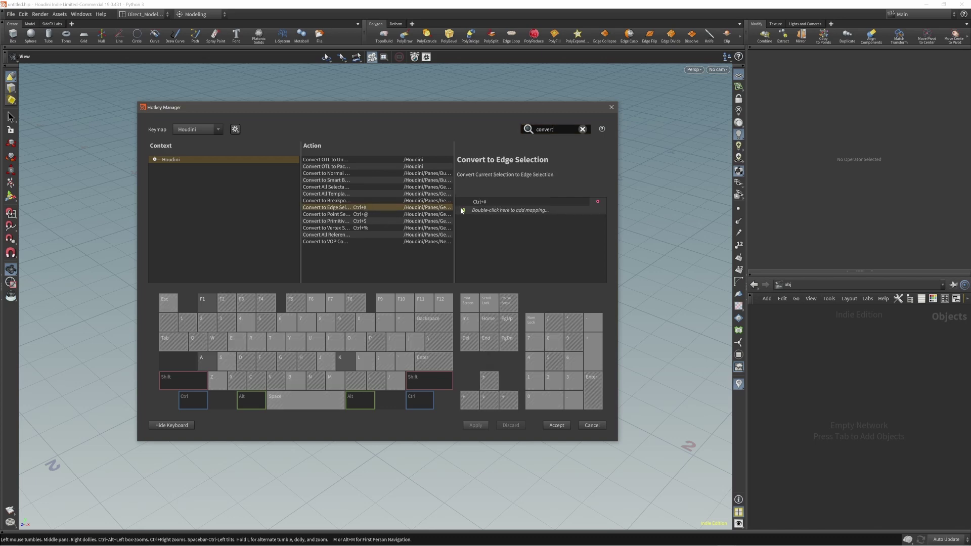
pyautogui.click(597, 202)
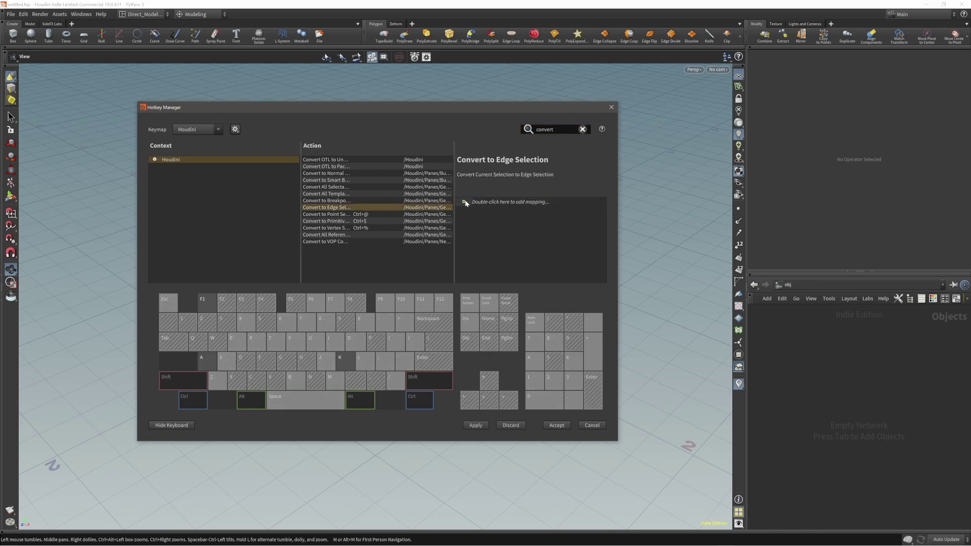
pyautogui.doubleClick(486, 201)
pyautogui.hotkey('ctrl', 'shift', '1')
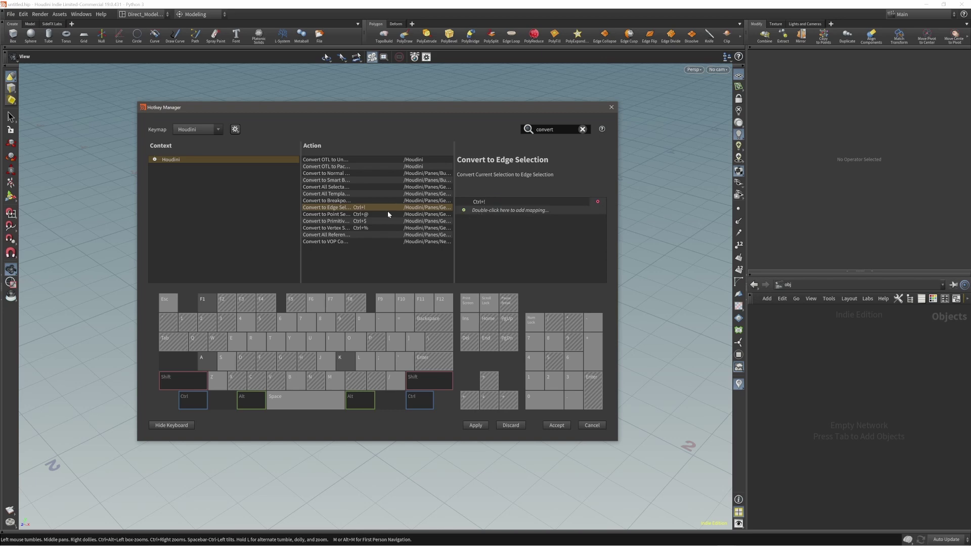
pyautogui.click(597, 202)
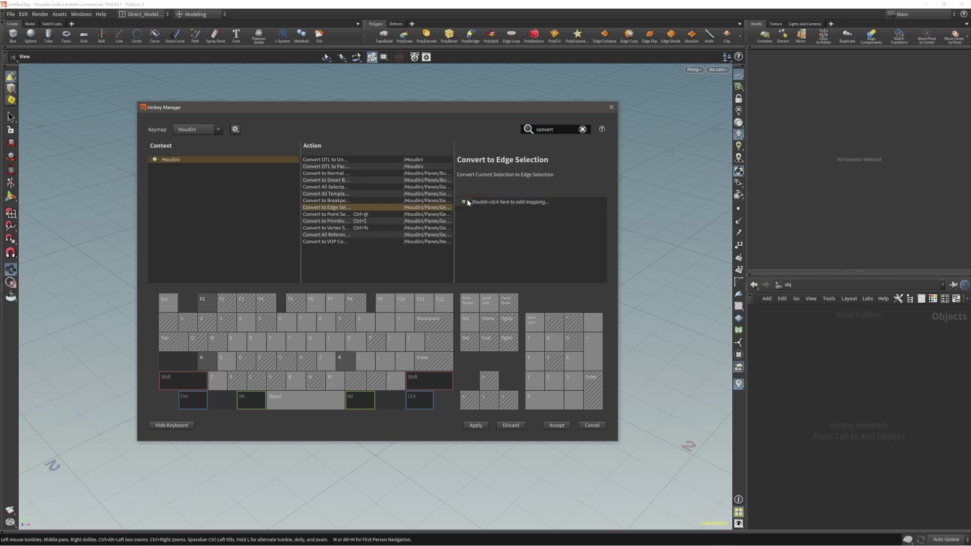
pyautogui.doubleClick(467, 201)
pyautogui.hotkey('ctrl', 'shift', '2')
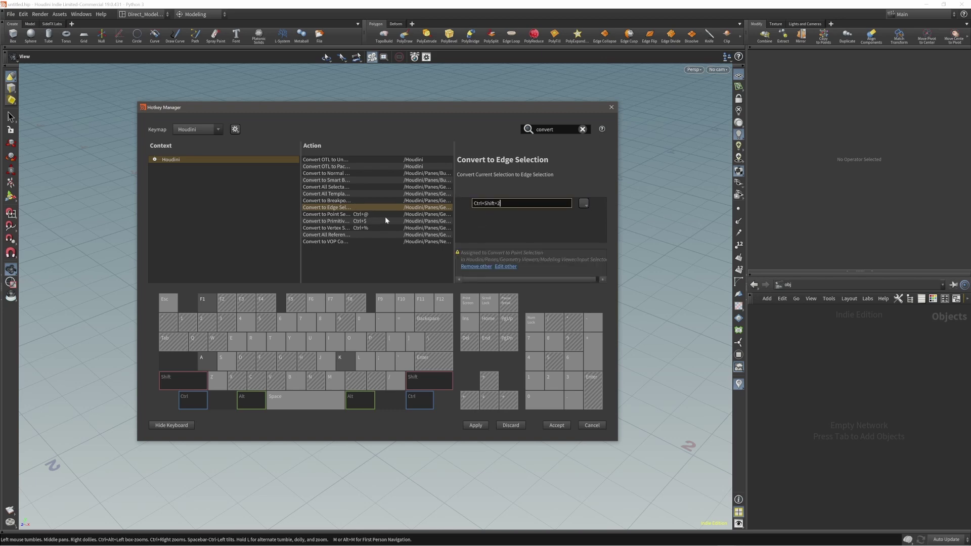
pyautogui.click(476, 266)
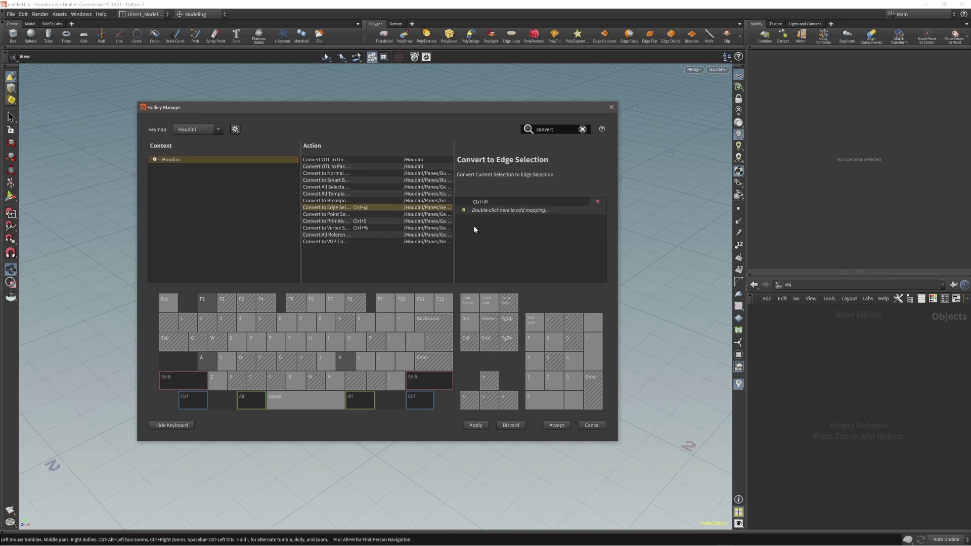
# Bind Convert to Point Selection to Ctrl+! and Convert to Primitive Selection to Ctrl+#
pyautogui.click(337, 215)
pyautogui.doubleClick(462, 202)
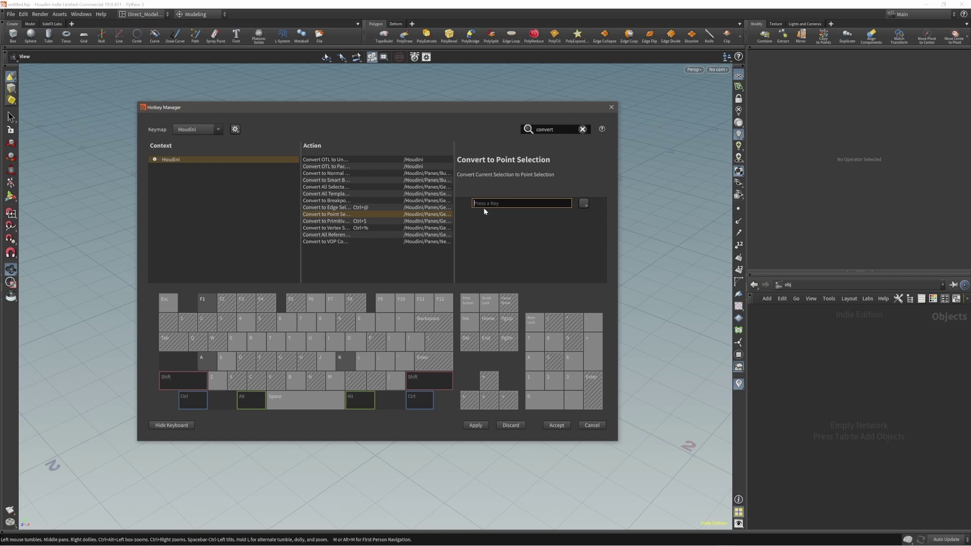
pyautogui.hotkey('ctrl', 'shift', '1')
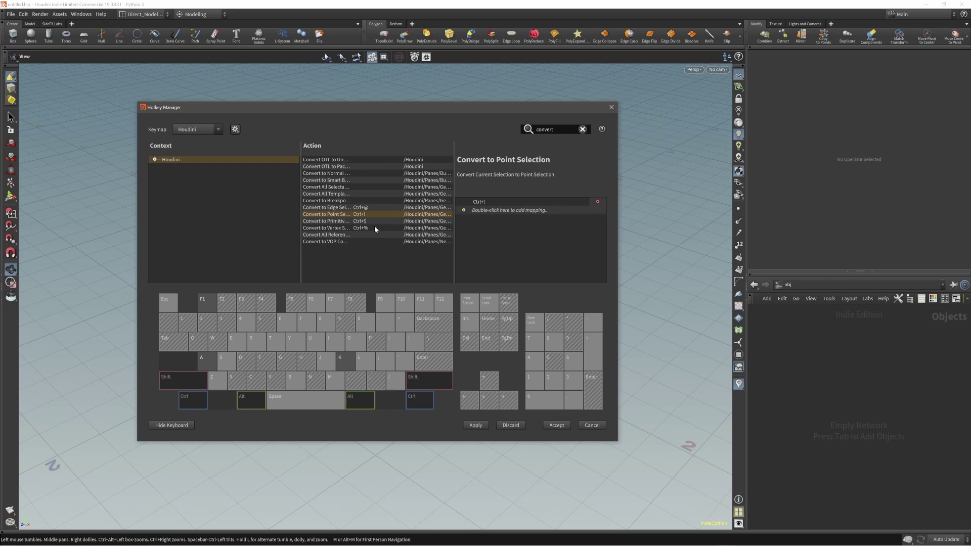
pyautogui.click(362, 222)
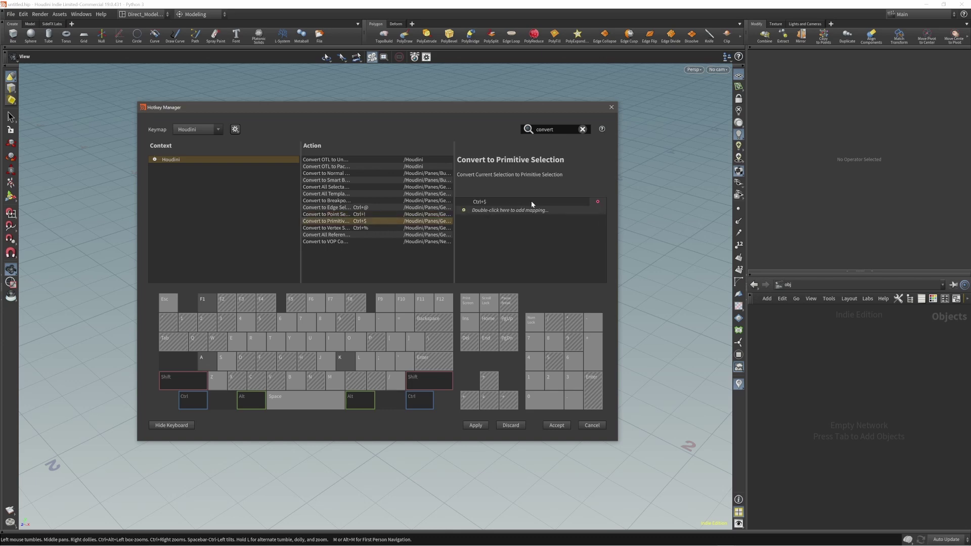
pyautogui.click(599, 203)
pyautogui.doubleClick(488, 205)
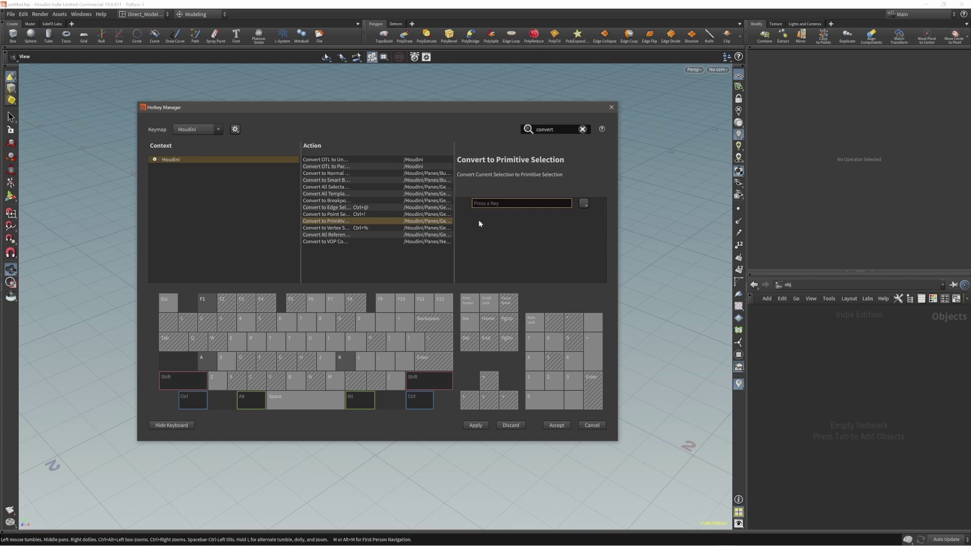
pyautogui.hotkey('ctrl', 'shift', '3')
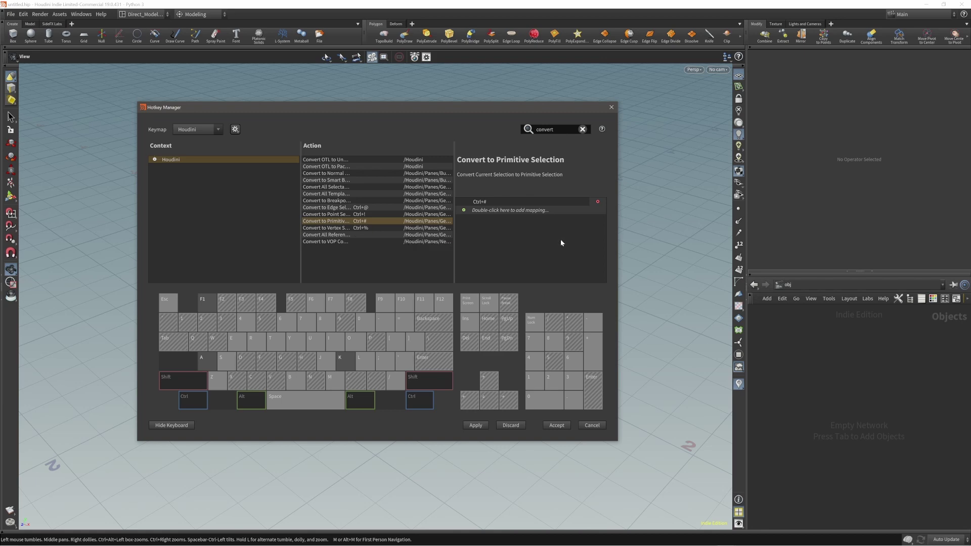
# Apply the new convert hotkeys and move the Hotkey Manager aside
pyautogui.click(476, 425)
pyautogui.moveTo(447, 110); pyautogui.dragTo(426, 119)
pyautogui.doubleClick(526, 139)
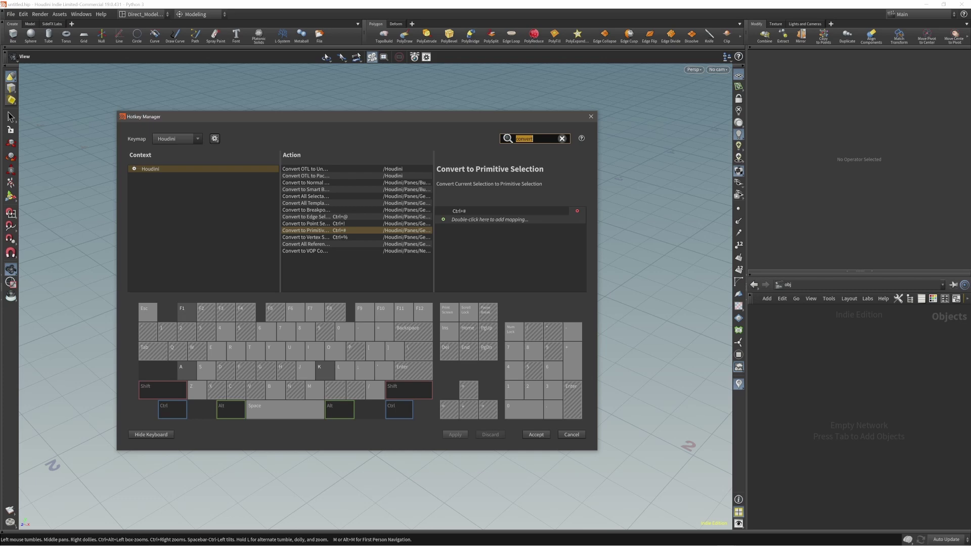
# Search 'enter' and add ` to Confirm Visual Selection, Clear Snapshots and Accept
pyautogui.write('enter')
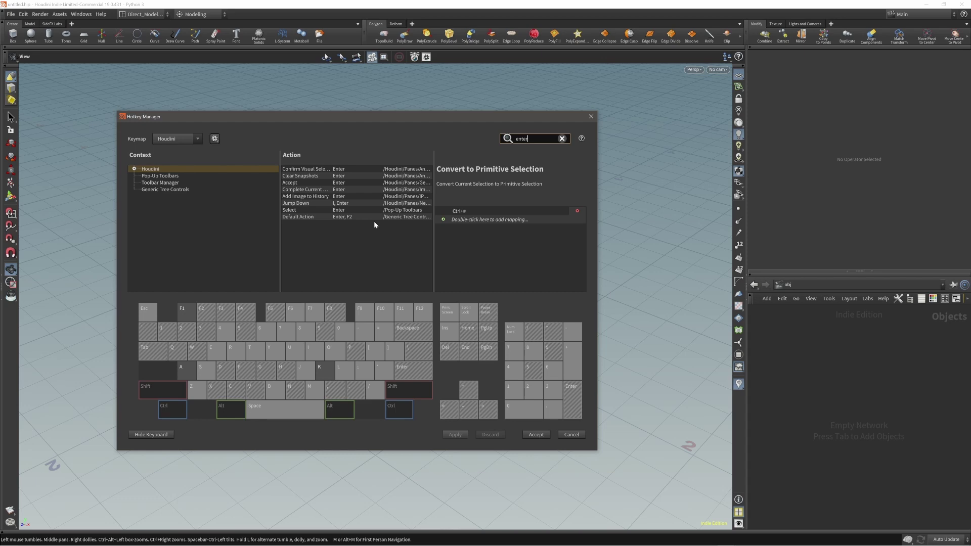
pyautogui.click(346, 171)
pyautogui.doubleClick(445, 219)
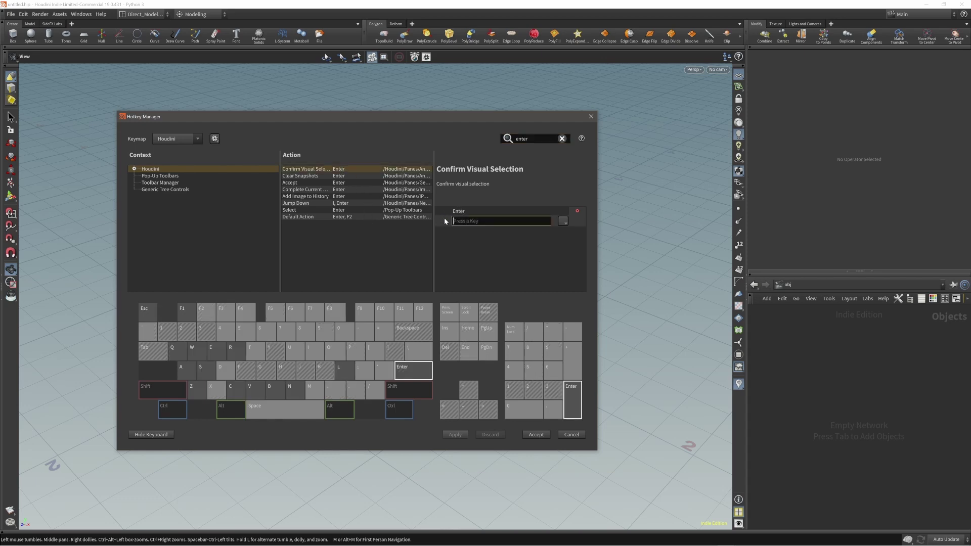
pyautogui.press('`')
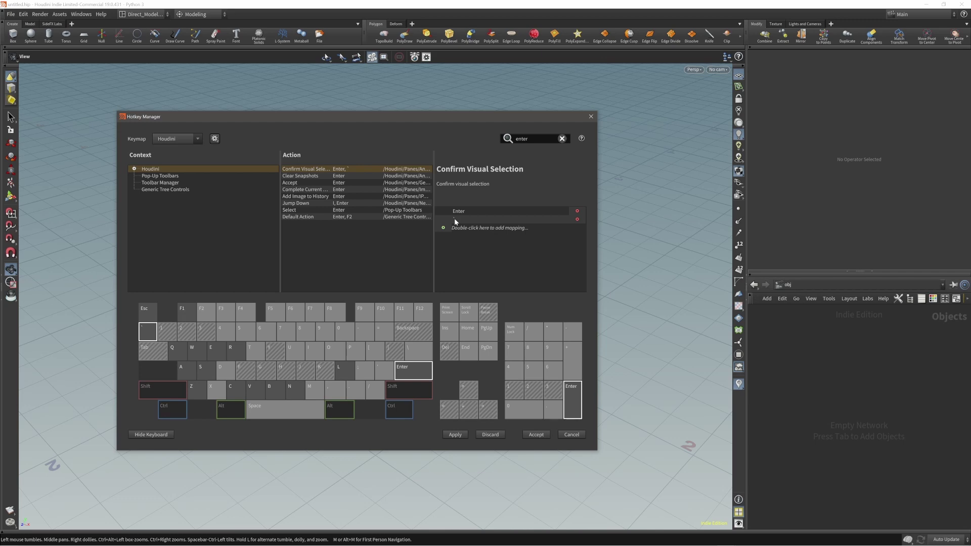
pyautogui.click(359, 176)
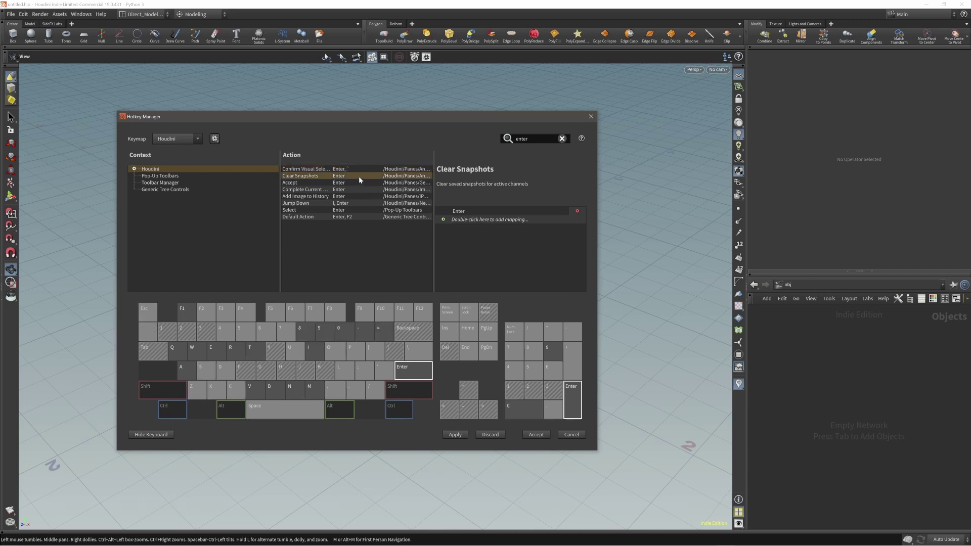
pyautogui.click(443, 219)
pyautogui.press('`')
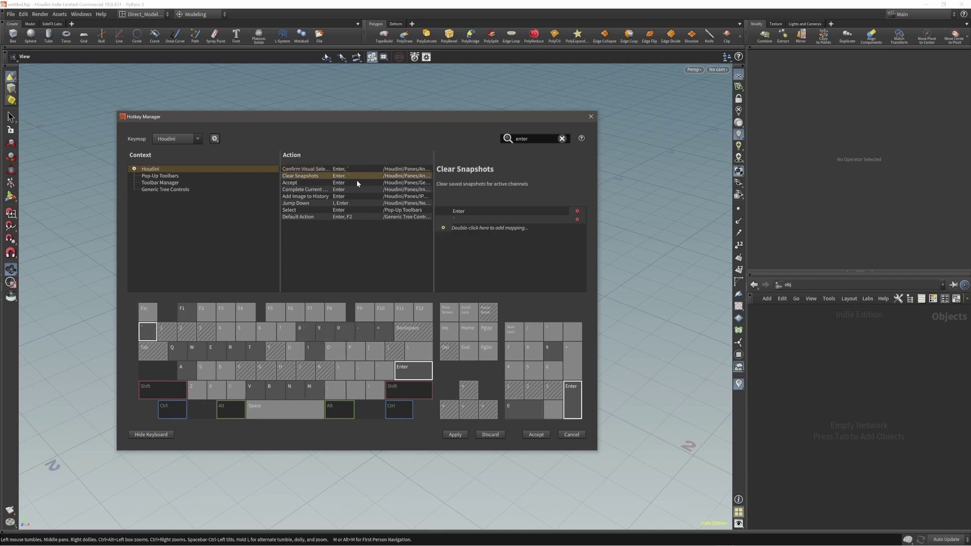
pyautogui.click(355, 183)
pyautogui.doubleClick(446, 222)
pyautogui.press('`')
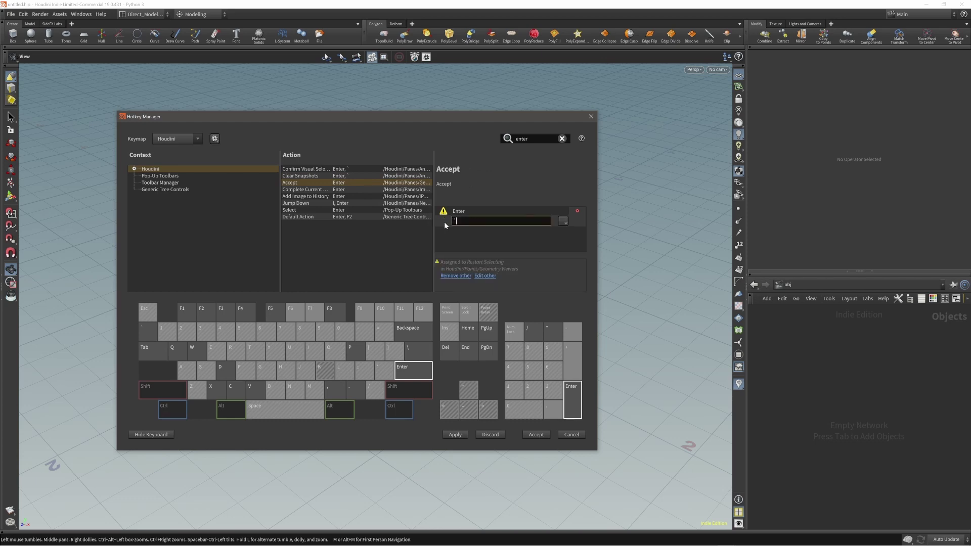
pyautogui.click(457, 276)
pyautogui.click(345, 190)
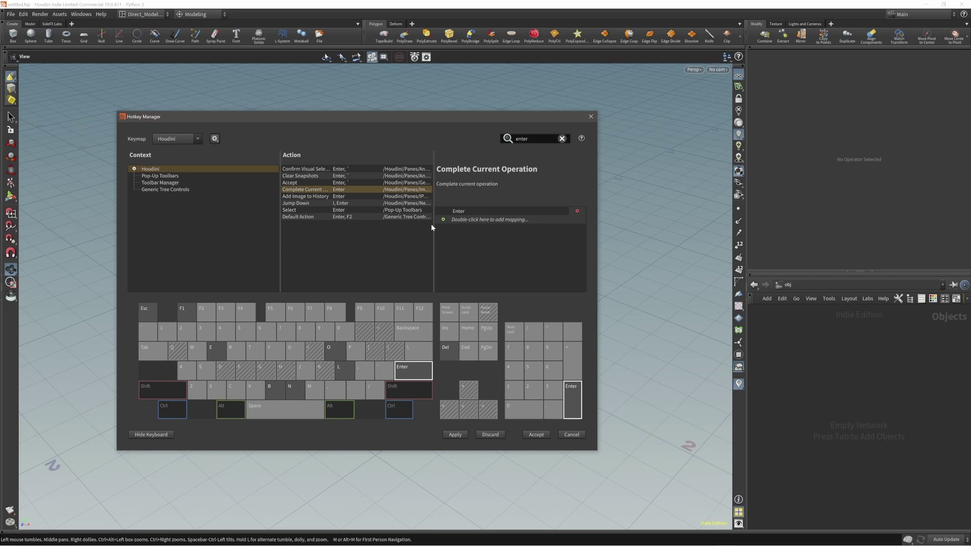
# Add ` to Complete Current Operation, Add Image to History, Jump Down, Select and Default Action
pyautogui.doubleClick(445, 220)
pyautogui.press('`')
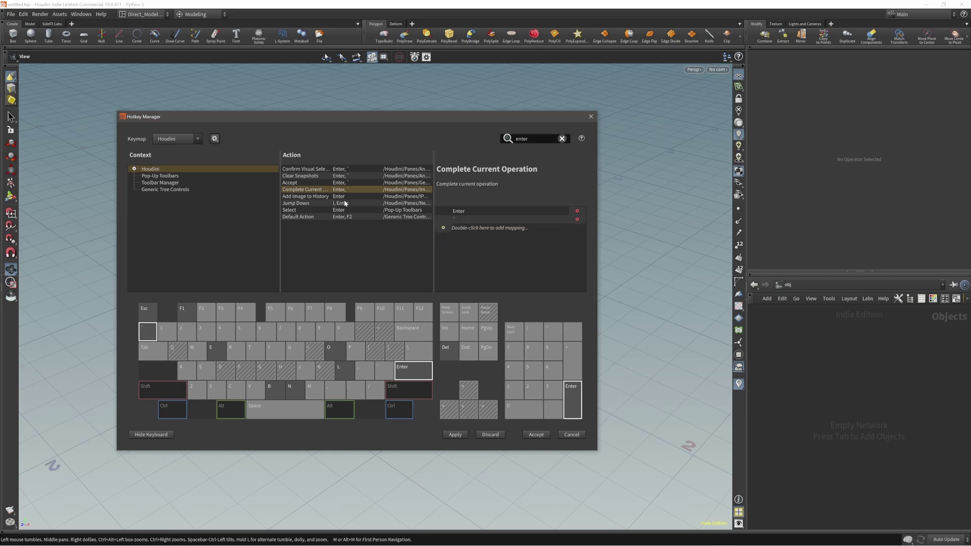
pyautogui.press('Down')
pyautogui.doubleClick(442, 220)
pyautogui.press('`')
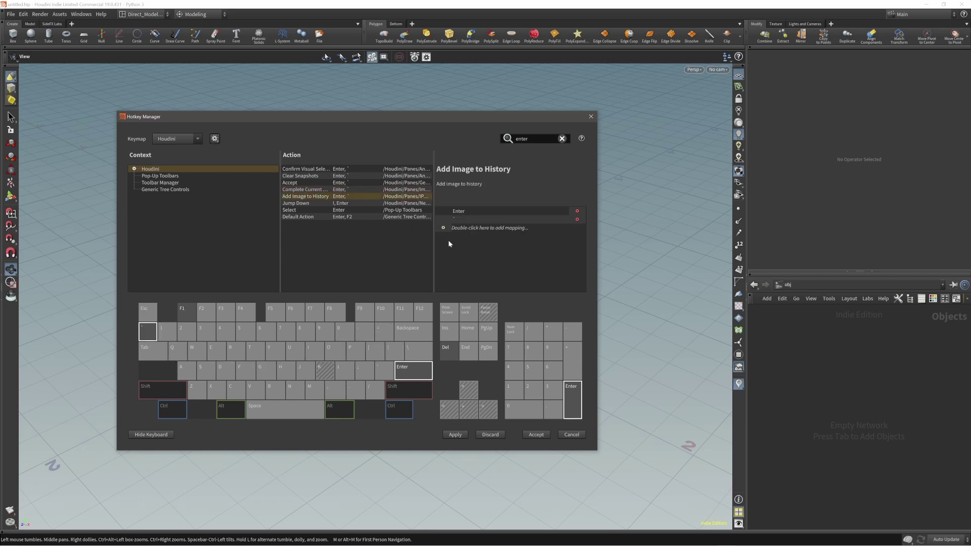
pyautogui.press('Down')
pyautogui.doubleClick(445, 227)
pyautogui.press('`')
pyautogui.press('Down')
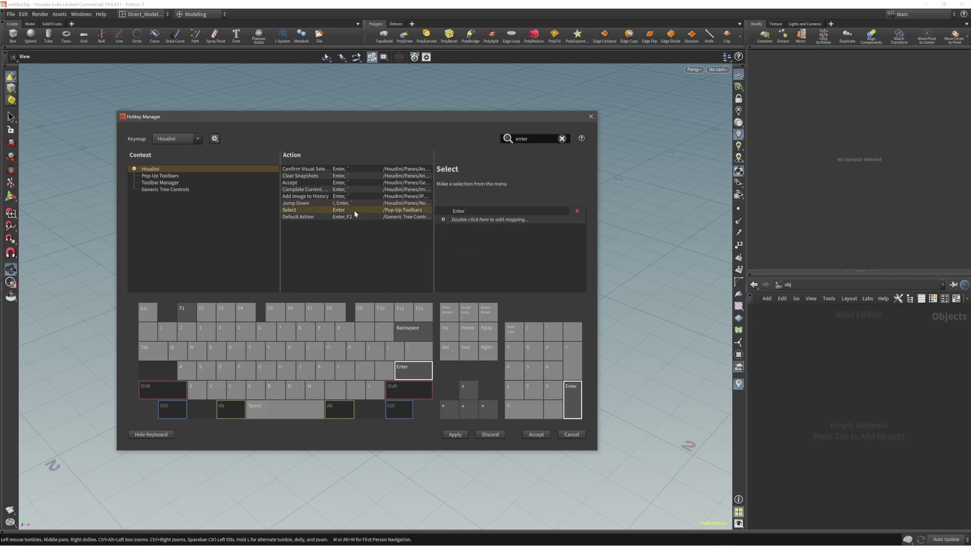
pyautogui.doubleClick(444, 228)
pyautogui.press('`')
pyautogui.press('Down')
pyautogui.doubleClick(444, 228)
pyautogui.press('`')
pyautogui.click(458, 434)
pyautogui.doubleClick(523, 139)
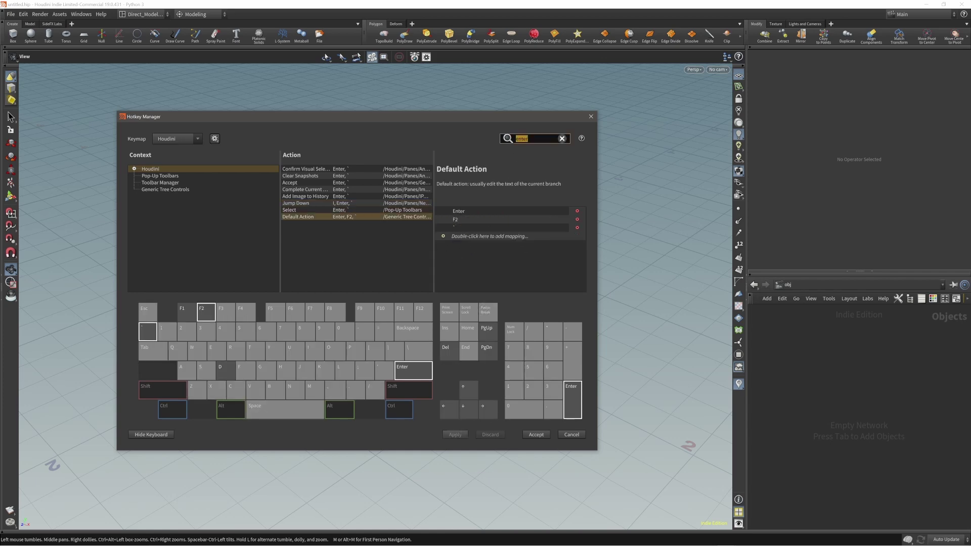
# Search 'resta', bind Restart Selecting to Ctrl+` and apply the change
pyautogui.write('resta')
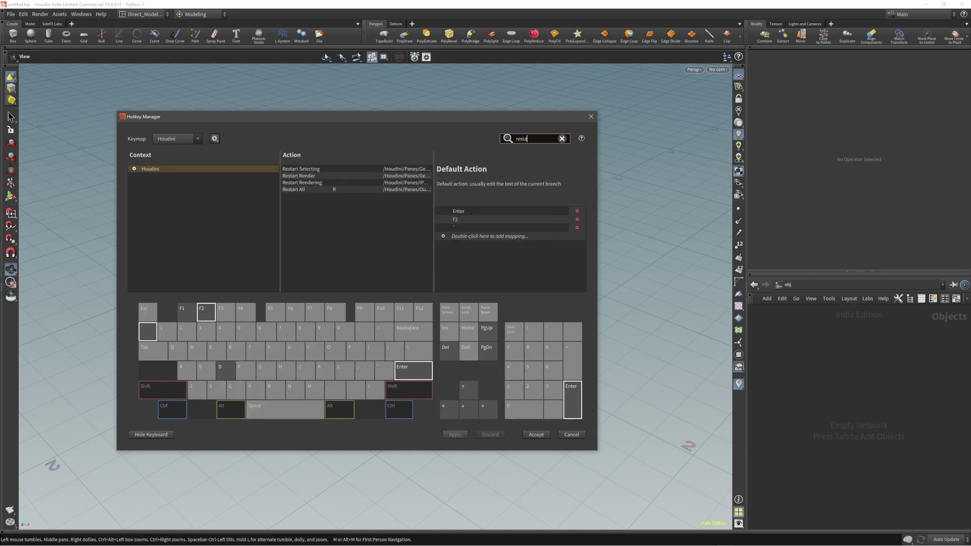
pyautogui.click(339, 170)
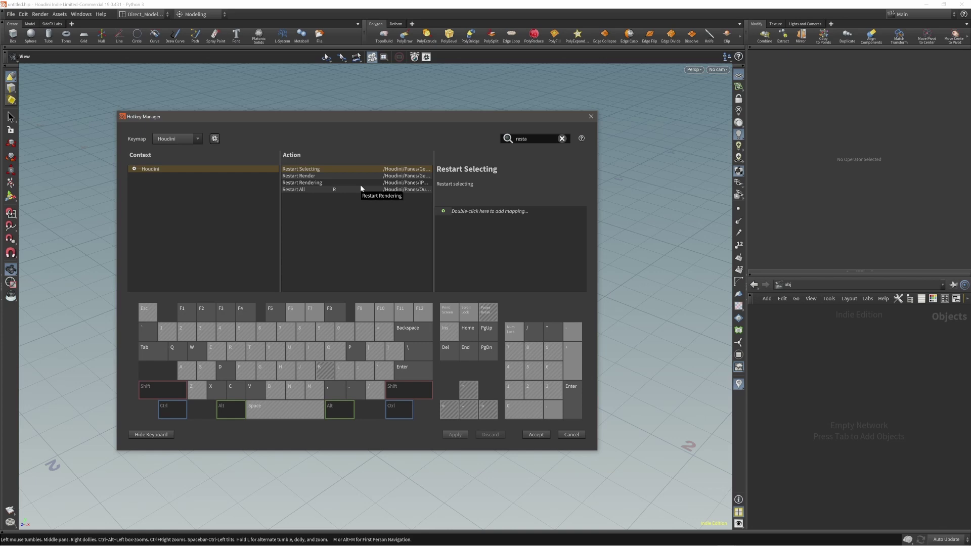
pyautogui.doubleClick(444, 211)
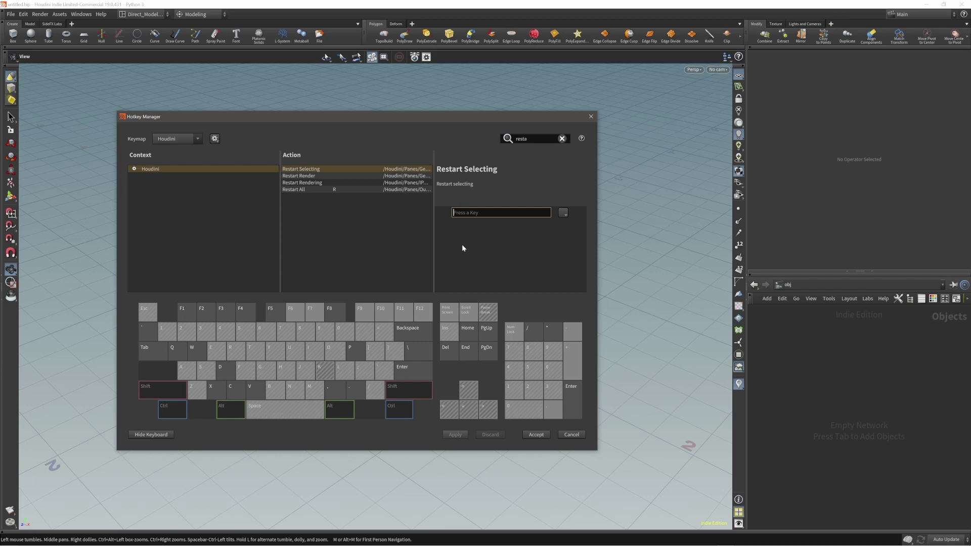
pyautogui.hotkey('ctrl', '`')
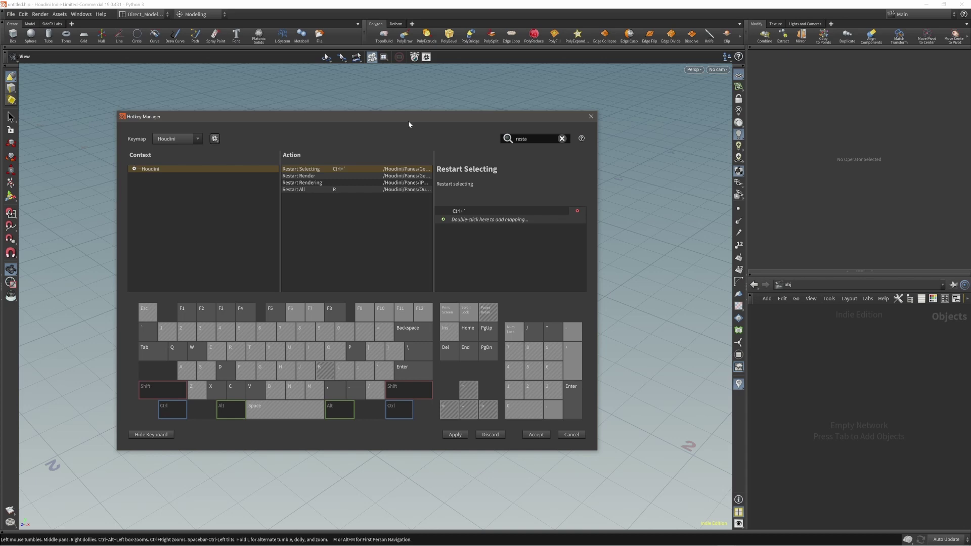
pyautogui.moveTo(408, 121); pyautogui.dragTo(427, 121)
pyautogui.click(473, 435)
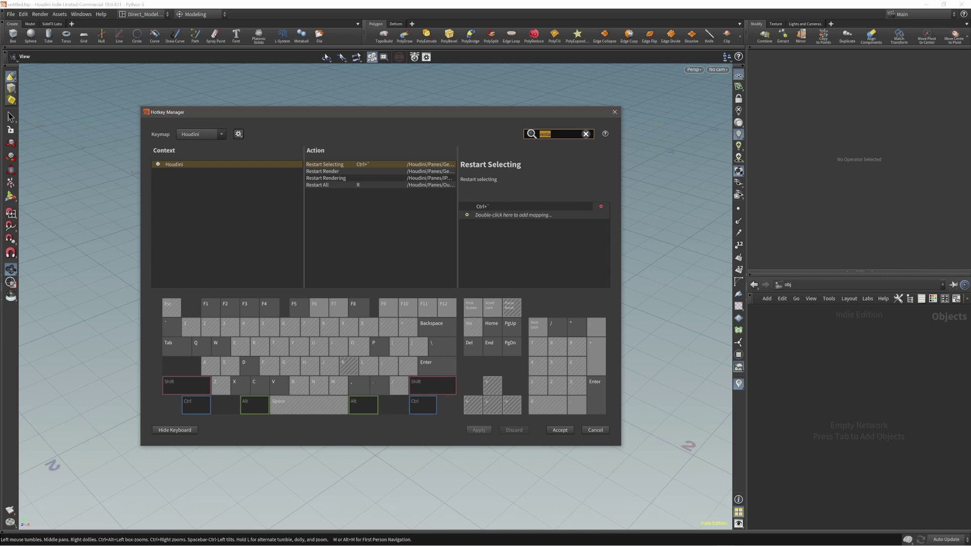
pyautogui.write('clear')
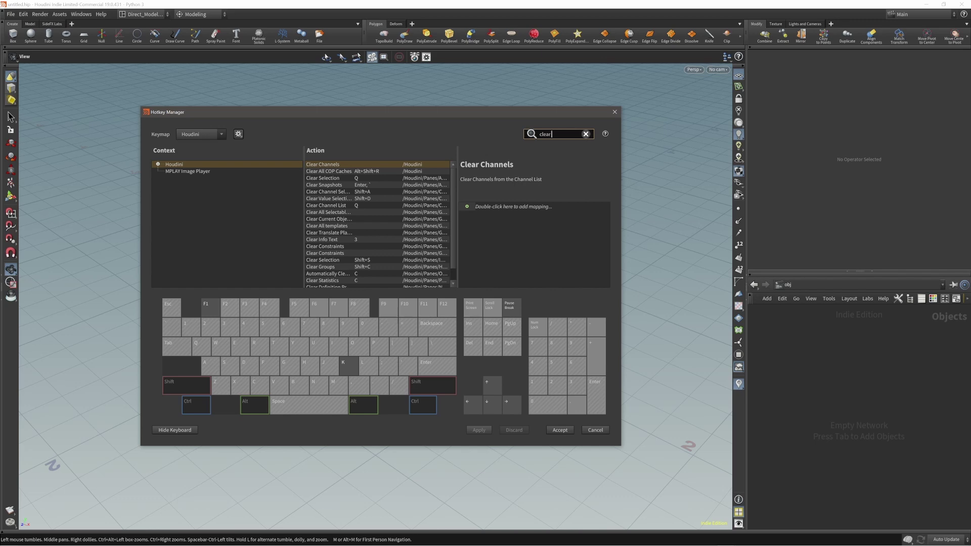
pyautogui.write(' all')
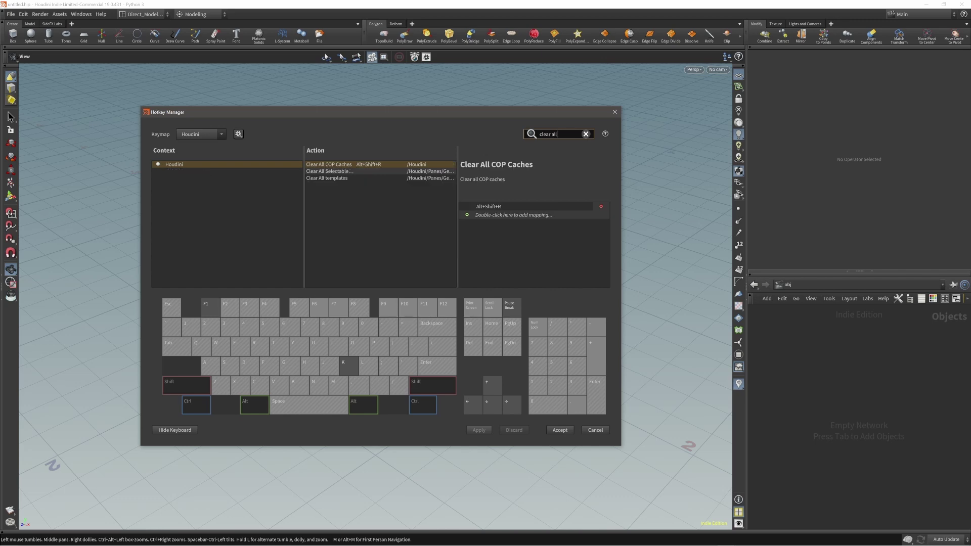
# Bind Clear All templates to Ctrl+Shift+F, then launch Logitech Options from Windows search
pyautogui.click(331, 178)
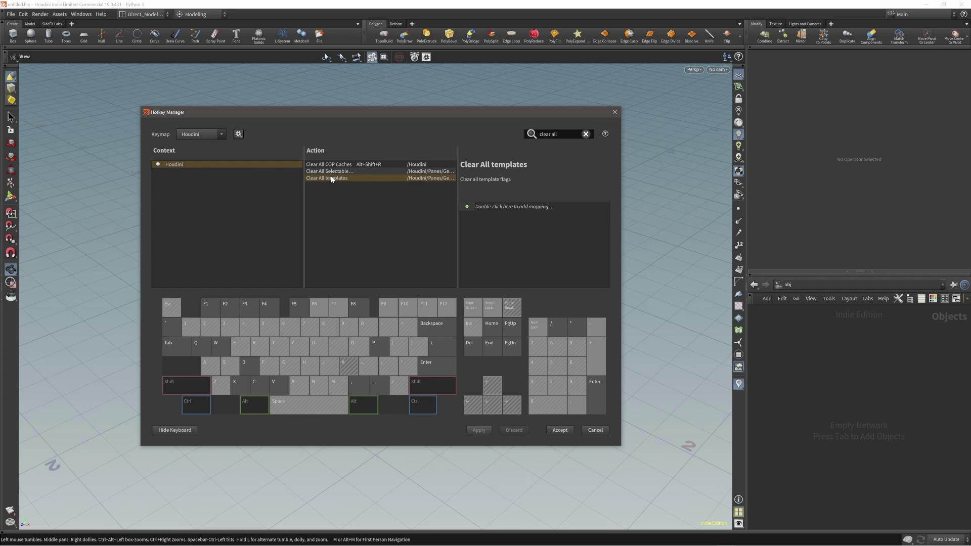
pyautogui.doubleClick(469, 206)
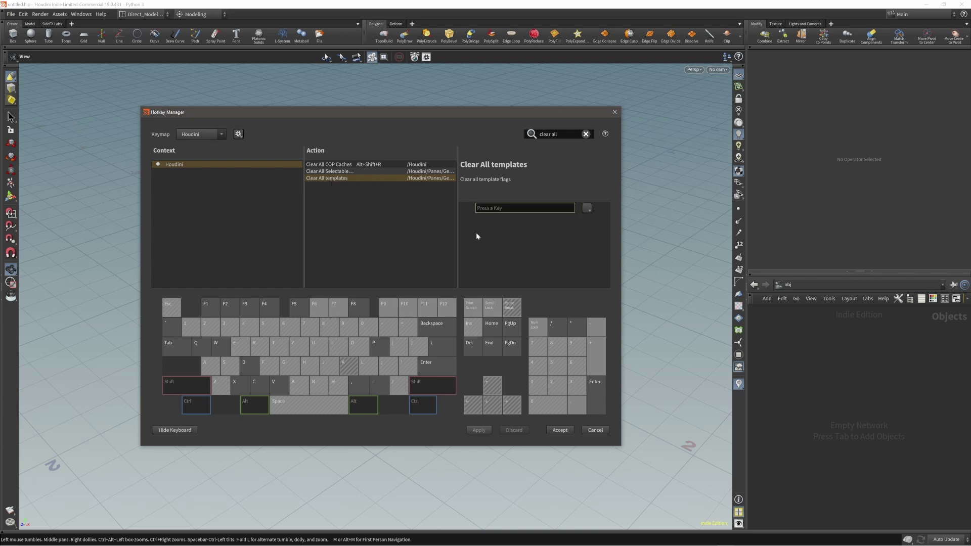
pyautogui.hotkey('ctrl', 'shift', 'f')
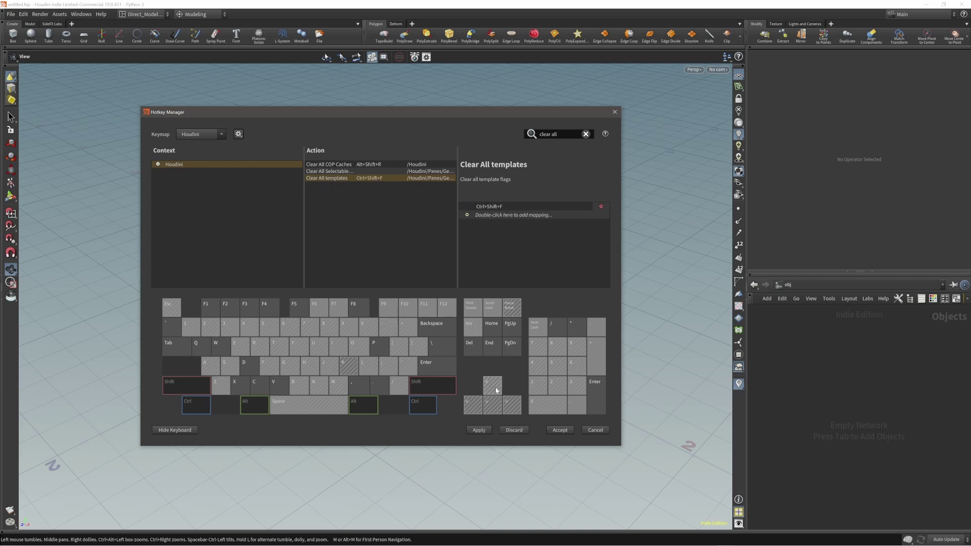
pyautogui.moveTo(453, 113); pyautogui.dragTo(453, 115)
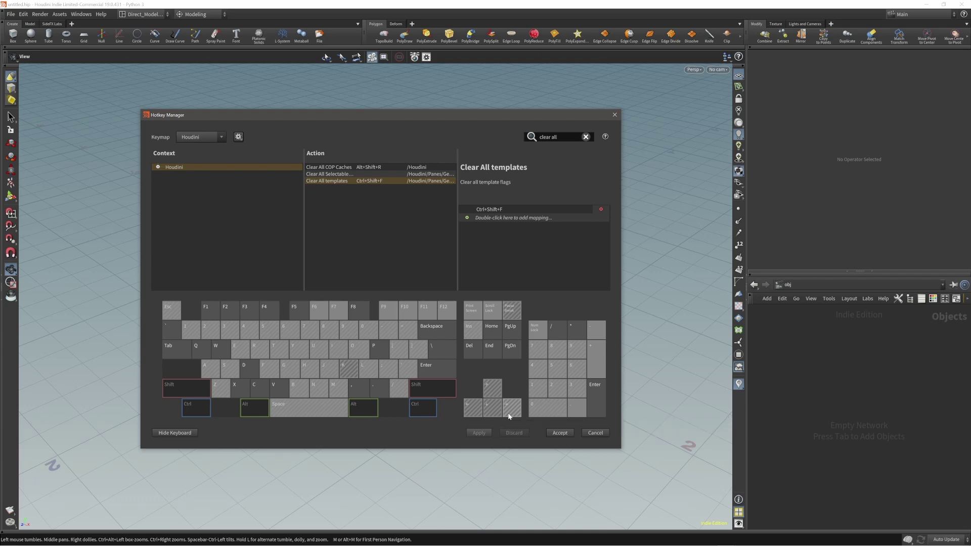
pyautogui.press('super')
pyautogui.press('Return')
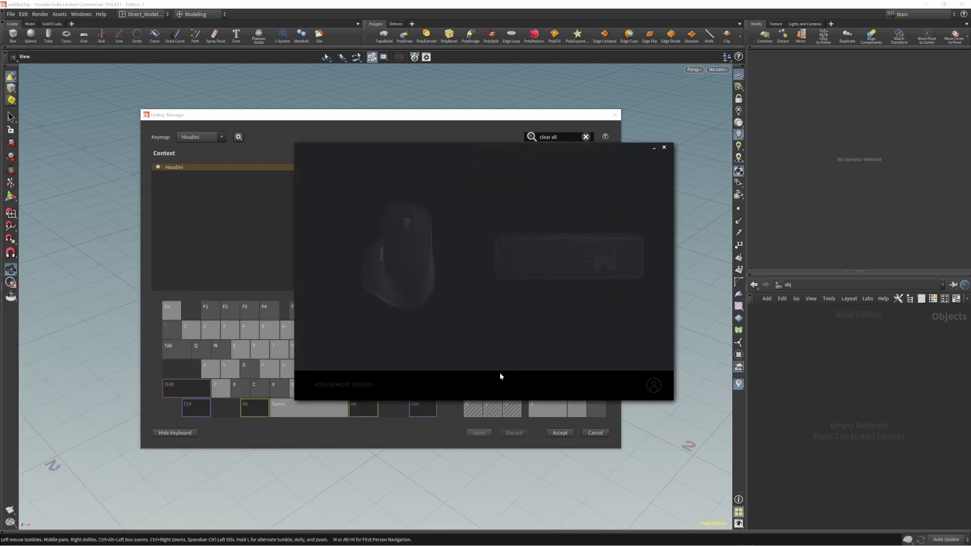
# Switch the MX Master 3 settings to the houdini.exe profile and close Logitech Options
pyautogui.click(404, 273)
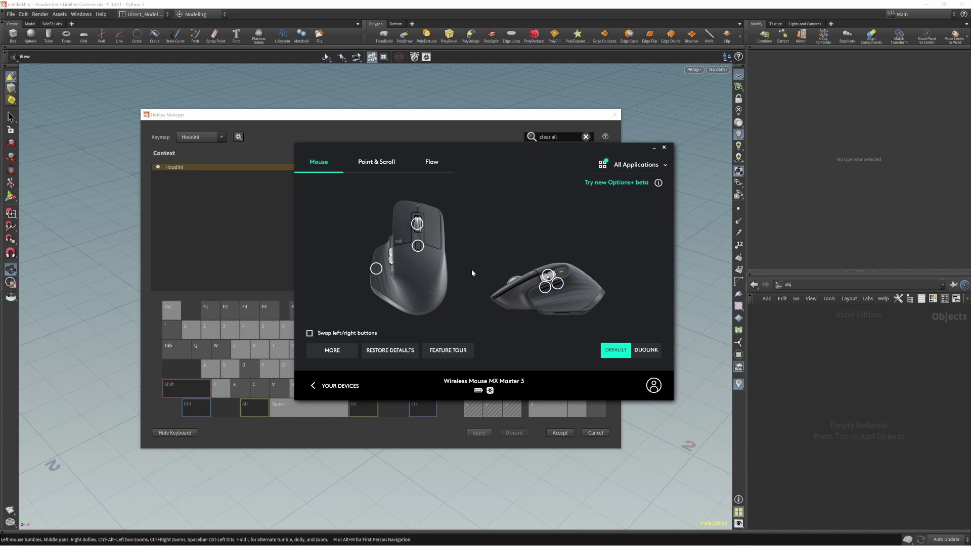
pyautogui.click(641, 166)
pyautogui.click(551, 183)
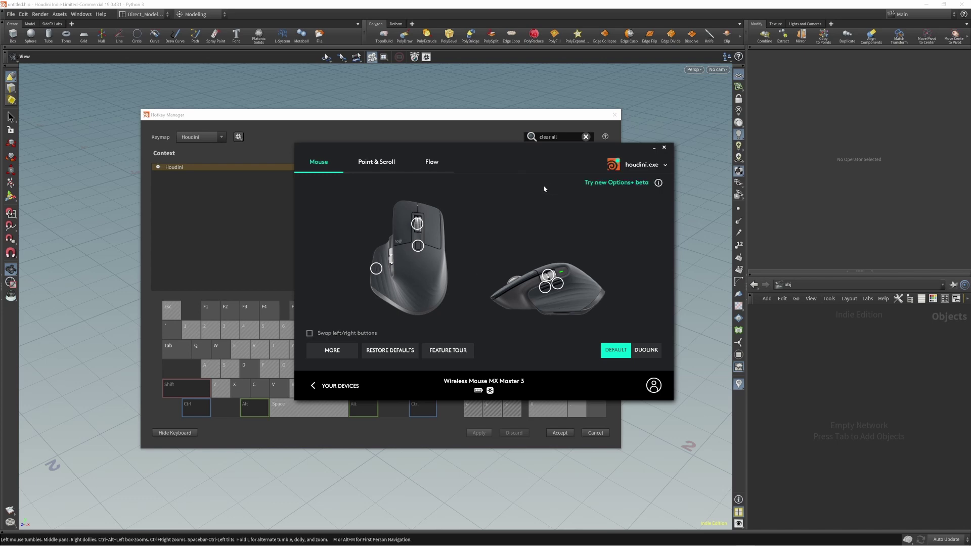
pyautogui.moveTo(534, 153); pyautogui.dragTo(505, 131)
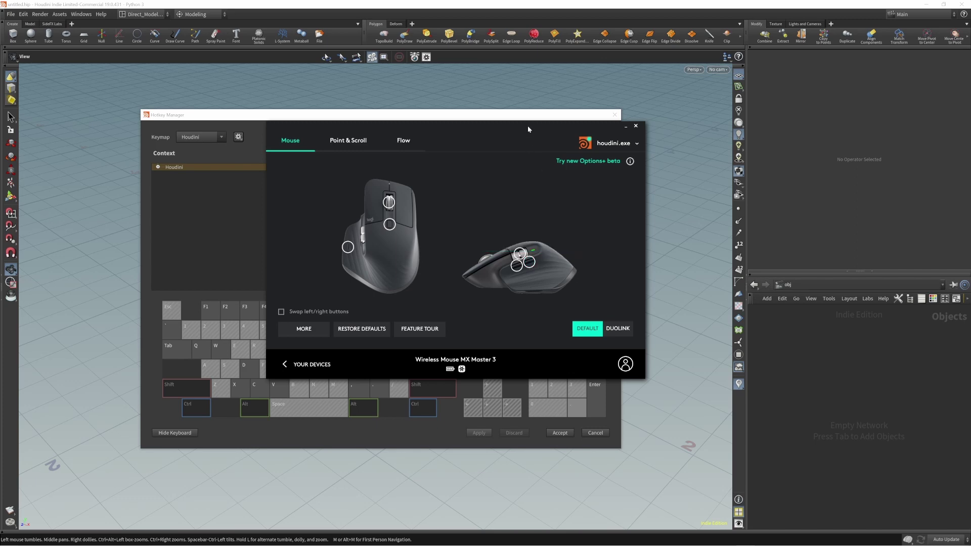
pyautogui.click(626, 127)
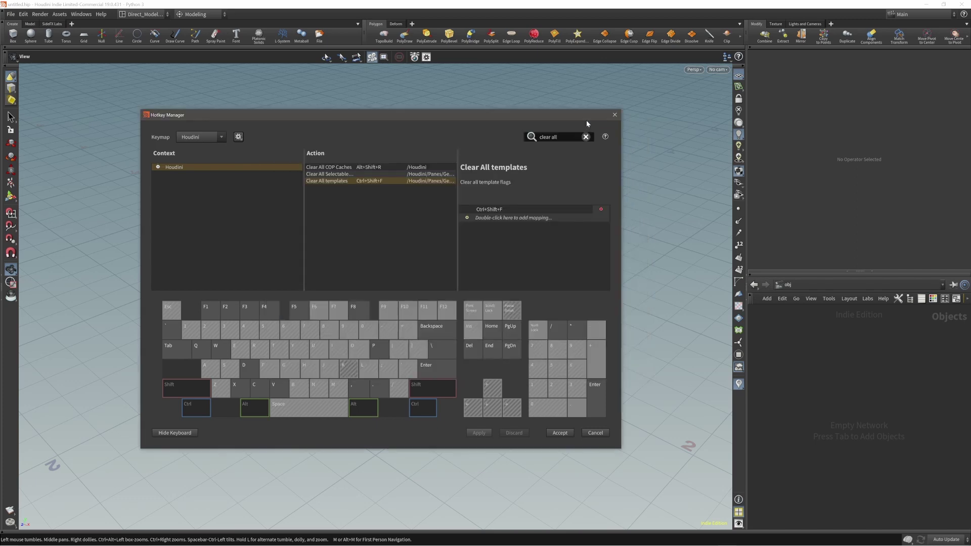
# Close the Hotkey Manager, place a first box from the radial menu, then undo it
pyautogui.click(615, 116)
pyautogui.press('c')
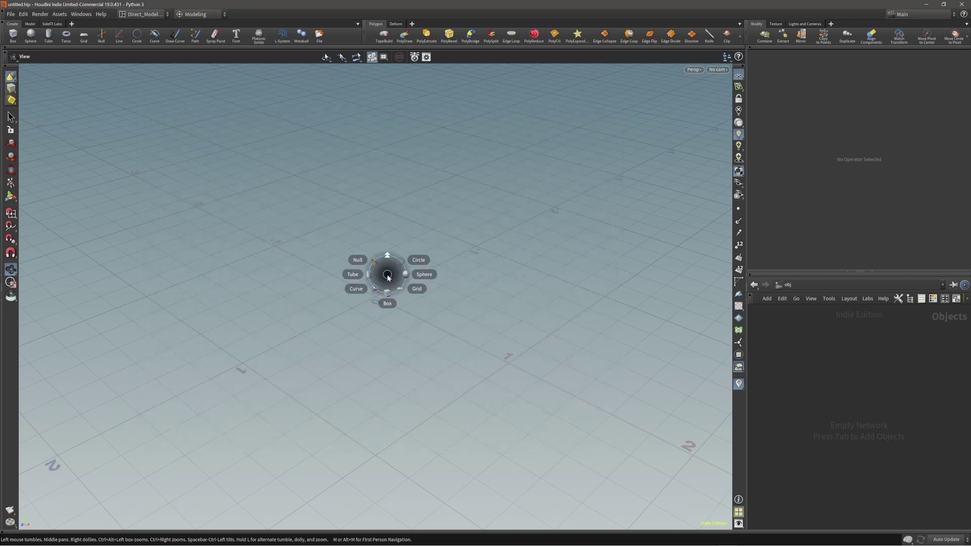
pyautogui.click(390, 287)
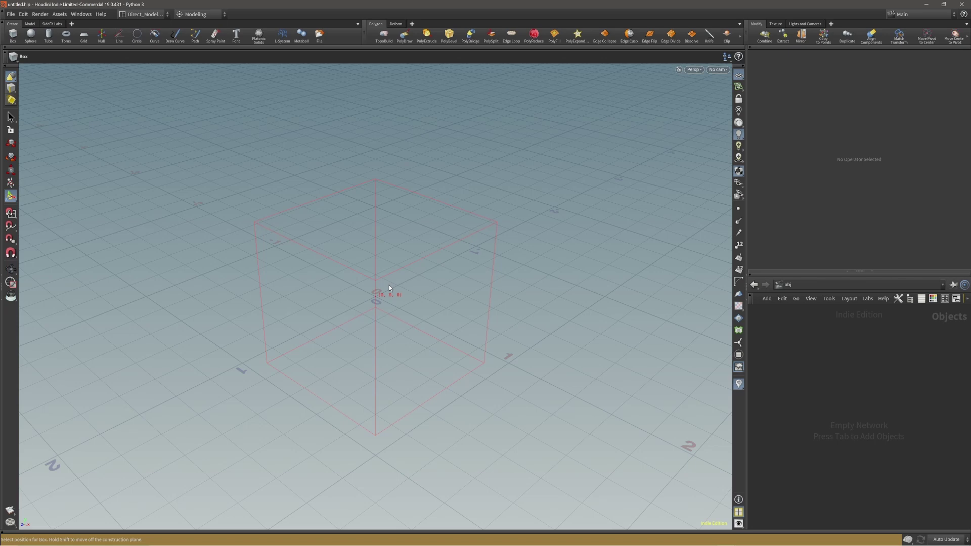
pyautogui.rightClick(389, 286)
pyautogui.click(403, 299)
pyautogui.hotkey('ctrl', 'z')
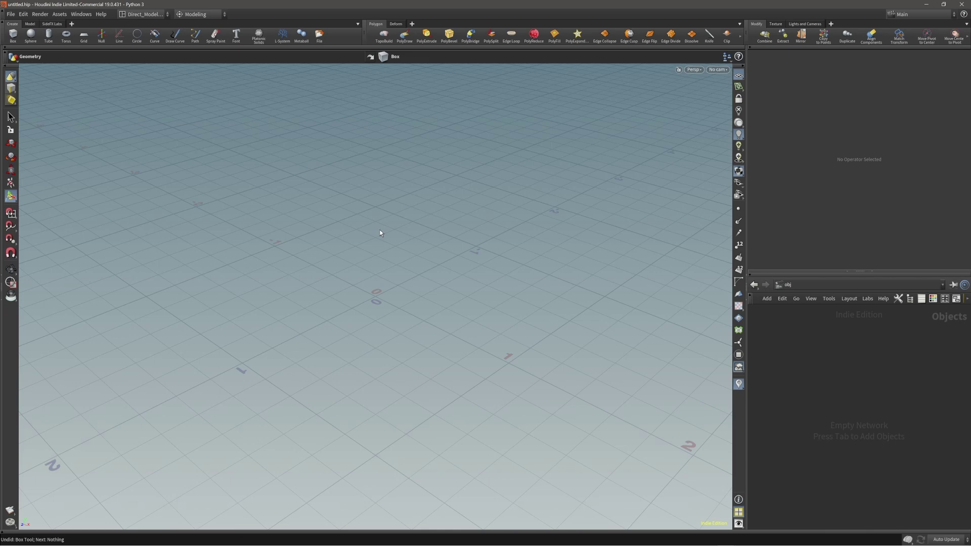
# Place a new box in the scene and step inside to its box1 geometry node
pyautogui.press('c')
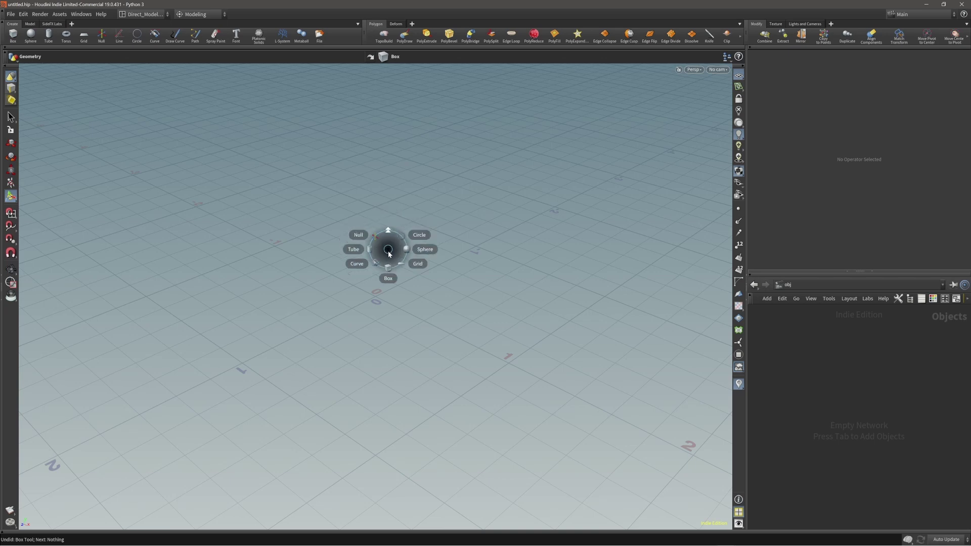
pyautogui.click(389, 260)
pyautogui.click(389, 261)
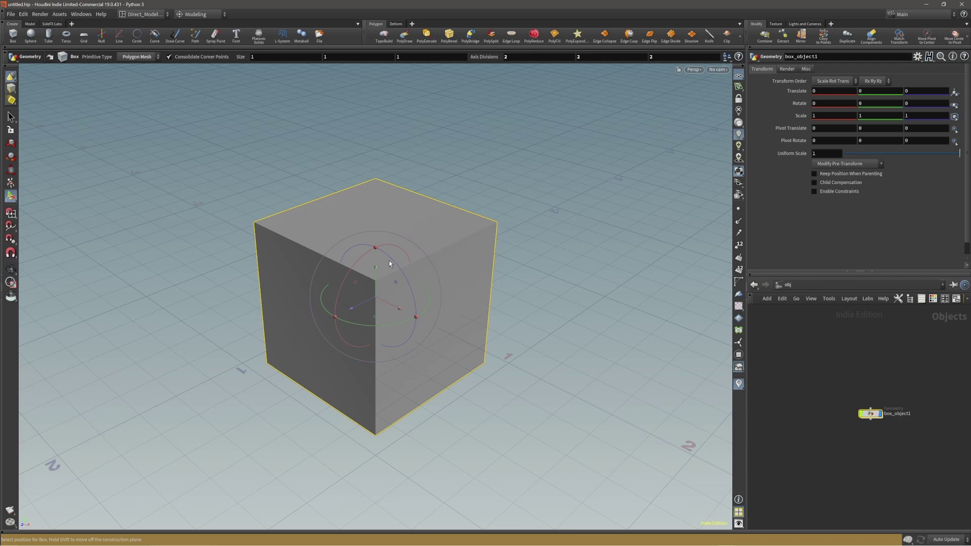
pyautogui.press('Return')
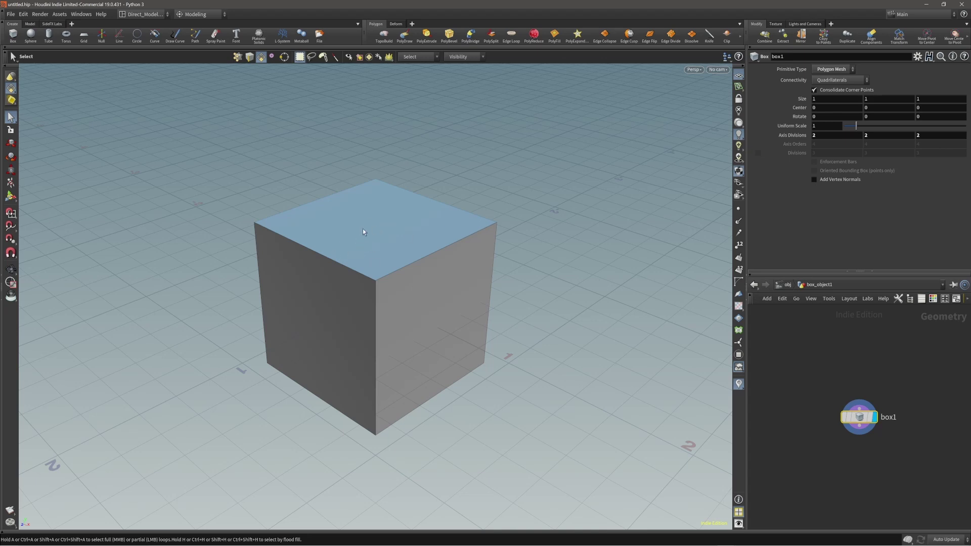
# Extrude the cube's top face upward with PolyExtrude (polyextrude1)
pyautogui.keyDown('alt'); pyautogui.moveTo(373, 236); pyautogui.dragTo(383, 255); pyautogui.keyUp('alt')
pyautogui.click(383, 223)
pyautogui.press('c')
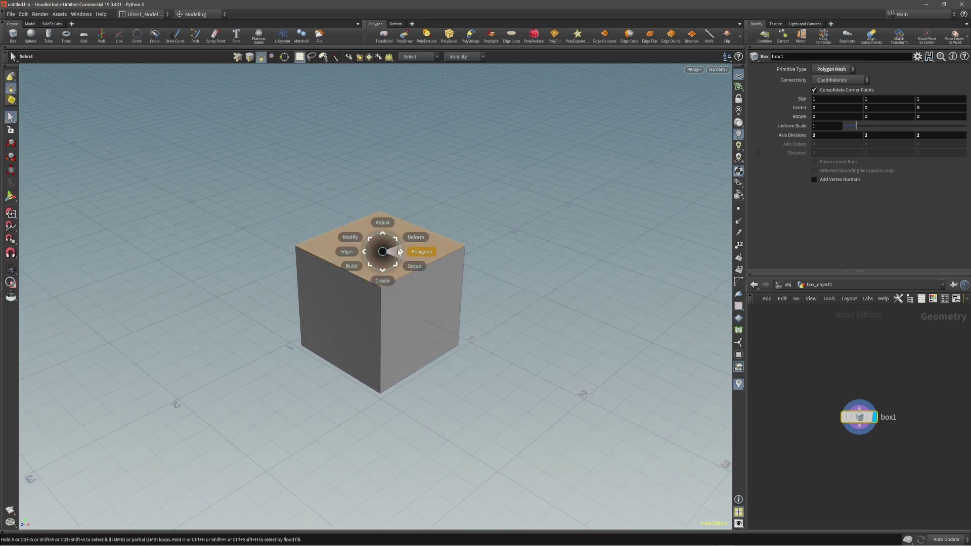
pyautogui.click(441, 249)
pyautogui.moveTo(505, 319); pyautogui.dragTo(434, 250, button='middle')
# Extrude the lower right side face out to about 1.5 (polyextrude2)
pyautogui.press('s')
pyautogui.click(417, 281)
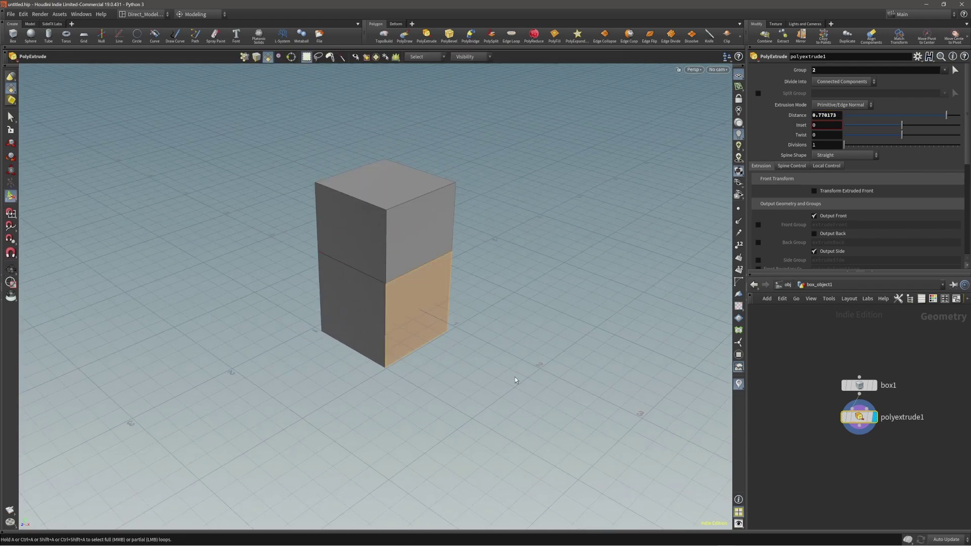
pyautogui.press('q')
pyautogui.moveTo(327, 402); pyautogui.dragTo(462, 424, button='middle')
pyautogui.press('Escape')
pyautogui.scroll(-2, 347, 357)
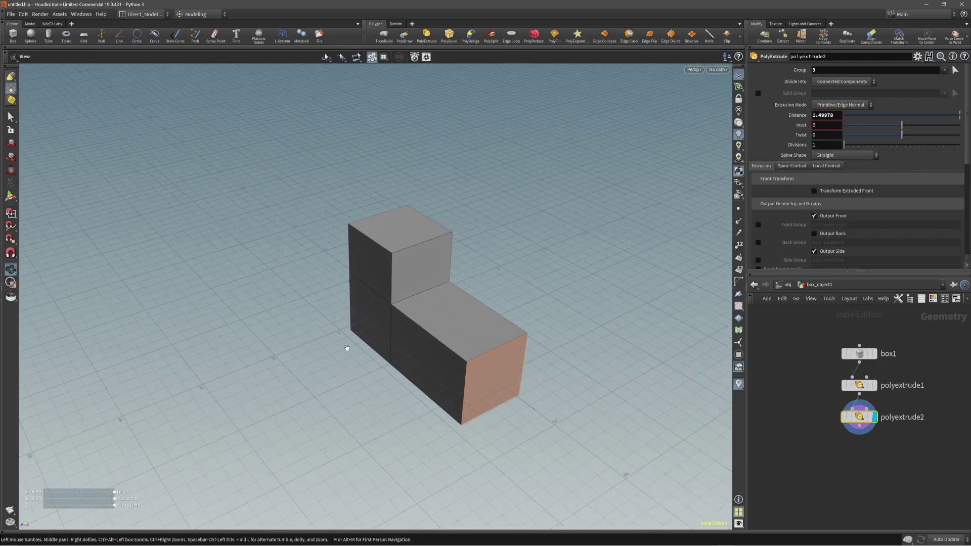
pyautogui.press('Return')
pyautogui.keyDown('alt'); pyautogui.moveTo(431, 324); pyautogui.dragTo(273, 321); pyautogui.keyUp('alt')
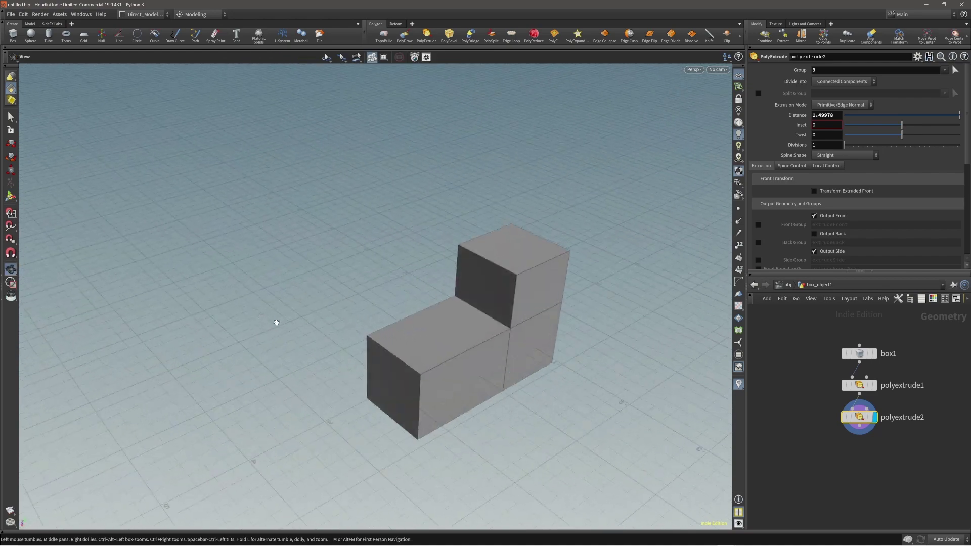
# Extrude the opposite side face outward to about 1.5 (polyextrude3)
pyautogui.click(529, 343)
pyautogui.press('q')
pyautogui.moveTo(341, 286); pyautogui.dragTo(455, 304)
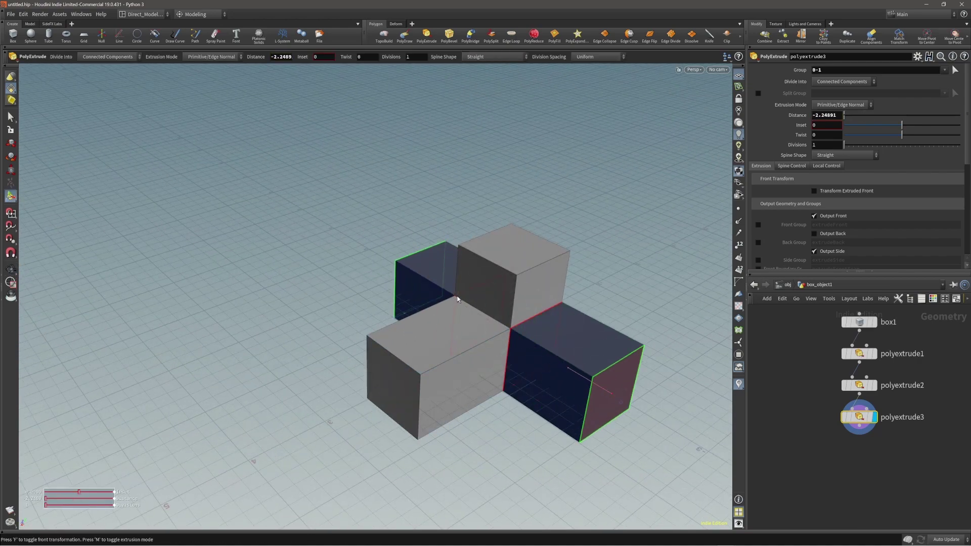
pyautogui.press('Escape')
pyautogui.moveTo(557, 303); pyautogui.dragTo(620, 314)
pyautogui.press('Return')
pyautogui.moveTo(420, 309)
pyautogui.mouseDown()
pyautogui.moveTo(451, 358)
pyautogui.moveTo(412, 347)
pyautogui.moveTo(411, 307)
pyautogui.moveTo(393, 284)
pyautogui.moveTo(323, 286)
pyautogui.moveTo(427, 282)
pyautogui.moveTo(447, 290)
pyautogui.moveTo(412, 314)
pyautogui.mouseUp()
# Round the end faces with PolyBevel (polybevel1) and hide the parameter pane
pyautogui.press('c')
pyautogui.click(432, 290)
pyautogui.scroll(4, 394, 283)
pyautogui.press('Escape')
pyautogui.press('Return')
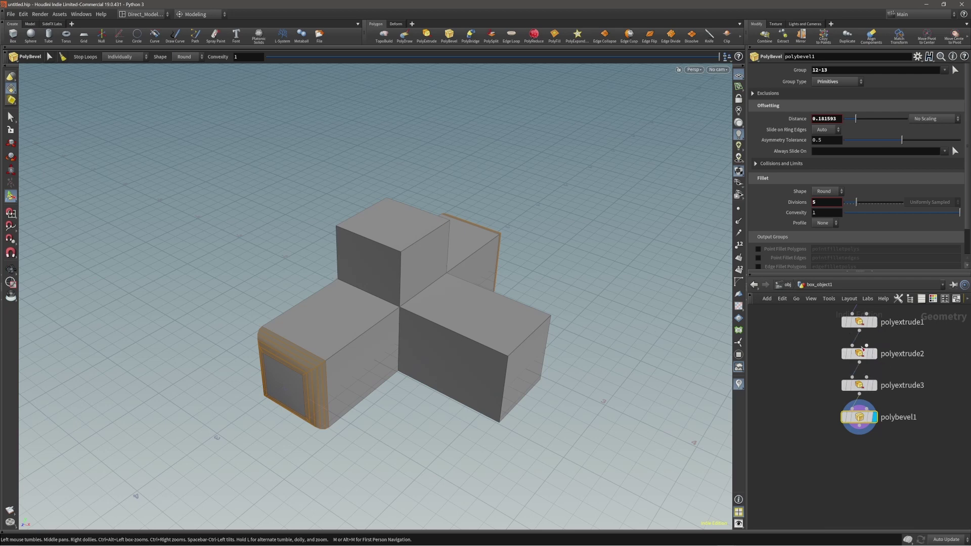
pyautogui.press('p')
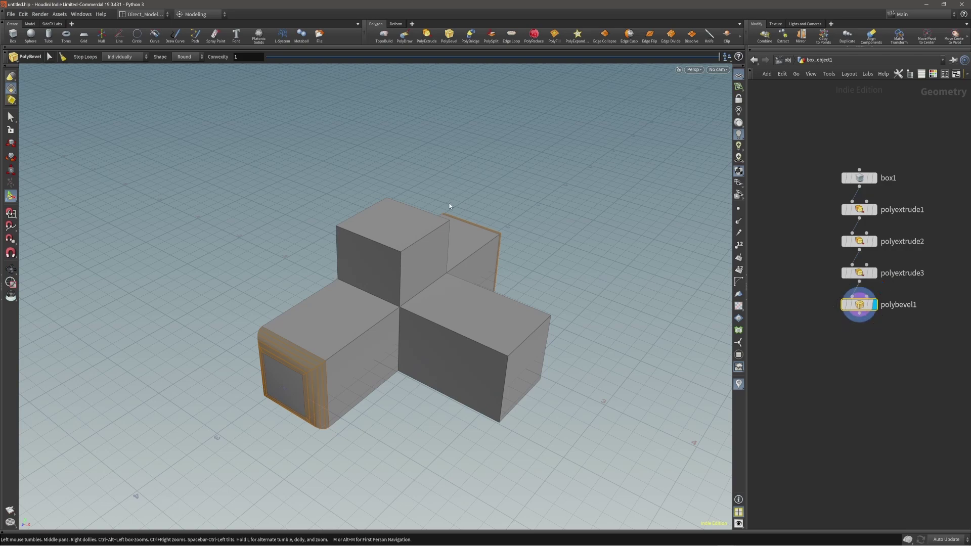
# Step up and down the chain between box1, the polyextrude nodes and polybevel1
pyautogui.moveTo(460, 201); pyautogui.dragTo(436, 203)
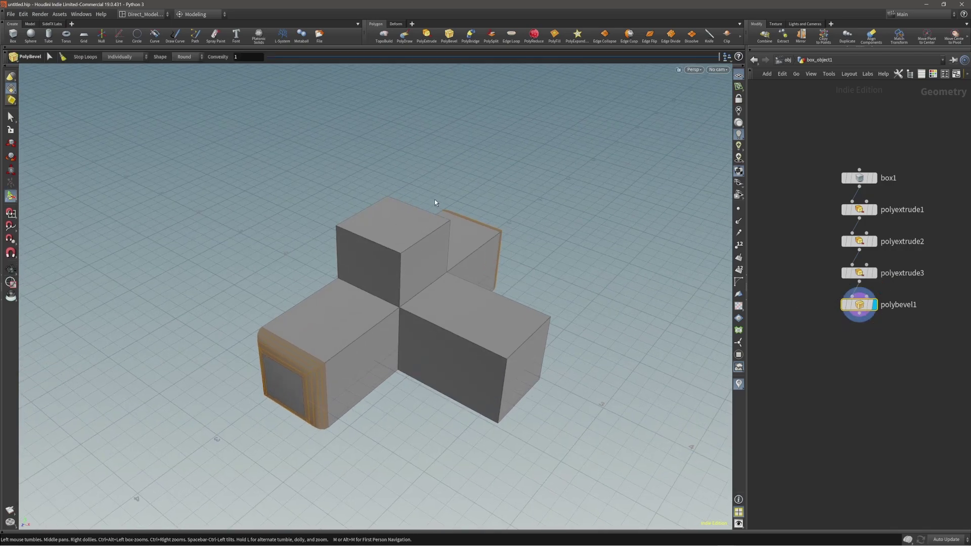
pyautogui.press('Up')
pyautogui.press('Up')
pyautogui.press('Up')
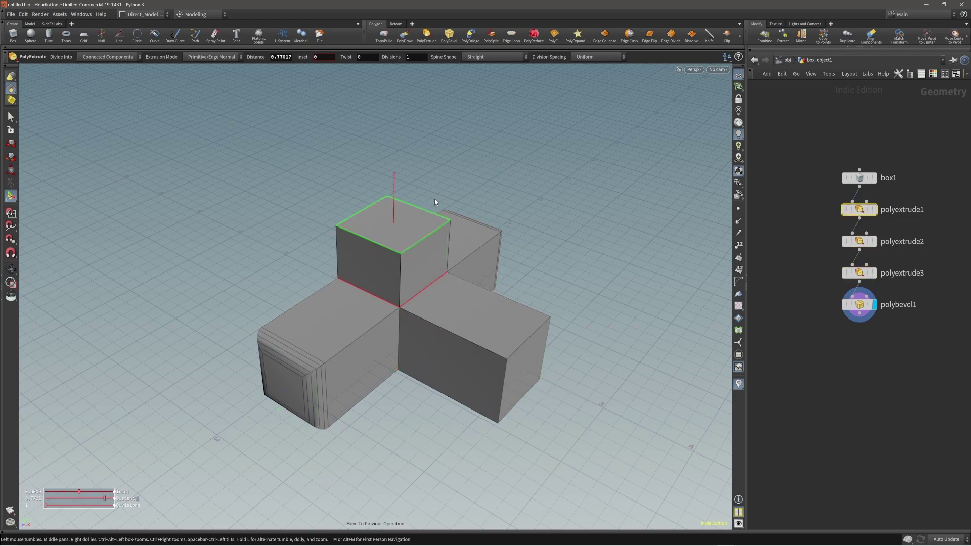
pyautogui.press('Down')
pyautogui.press('Down')
pyautogui.press('Escape')
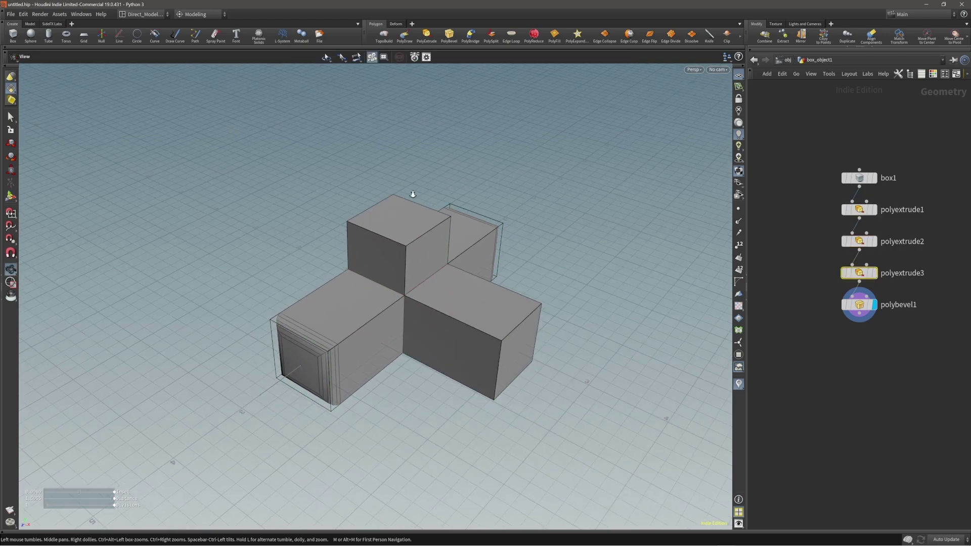
pyautogui.press('Up')
pyautogui.press('Up')
pyautogui.press('Up')
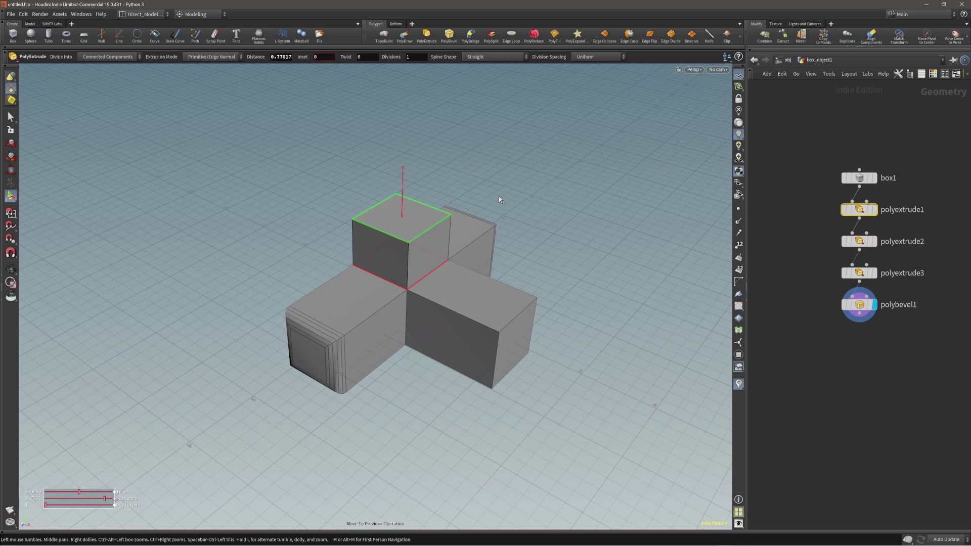
pyautogui.press('Up')
pyautogui.press('Down')
pyautogui.press('Down')
pyautogui.press('Down')
pyautogui.press('Down')
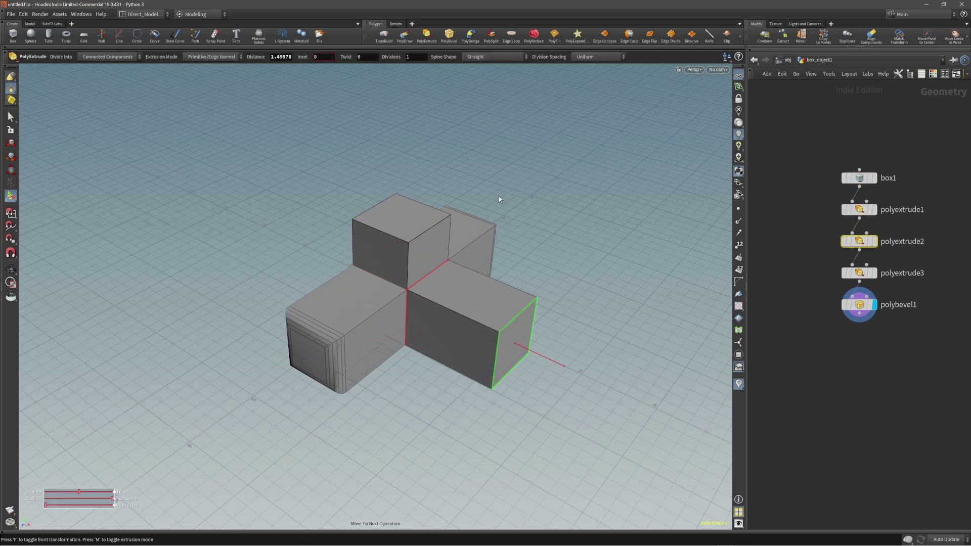
pyautogui.press('Up')
pyautogui.press('Up')
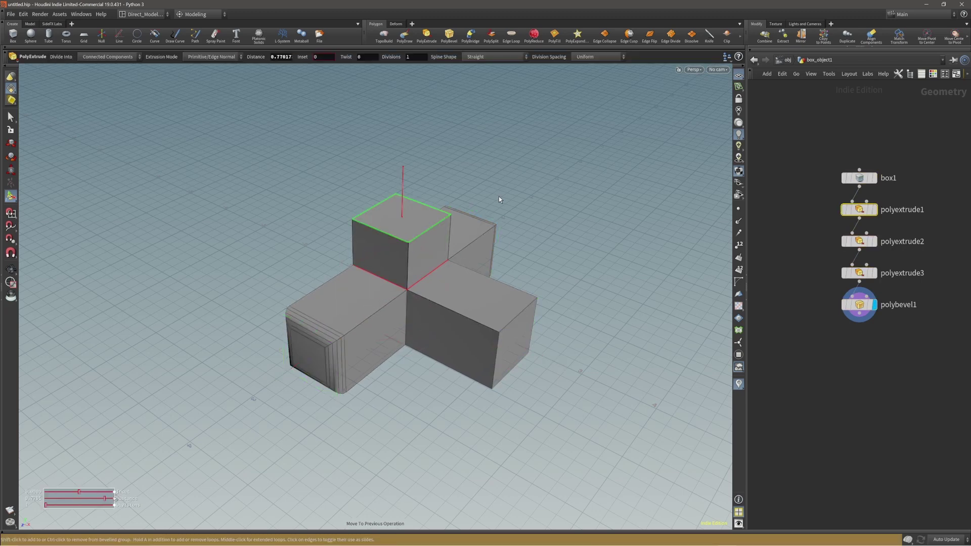
pyautogui.press('Down')
pyautogui.press('Down')
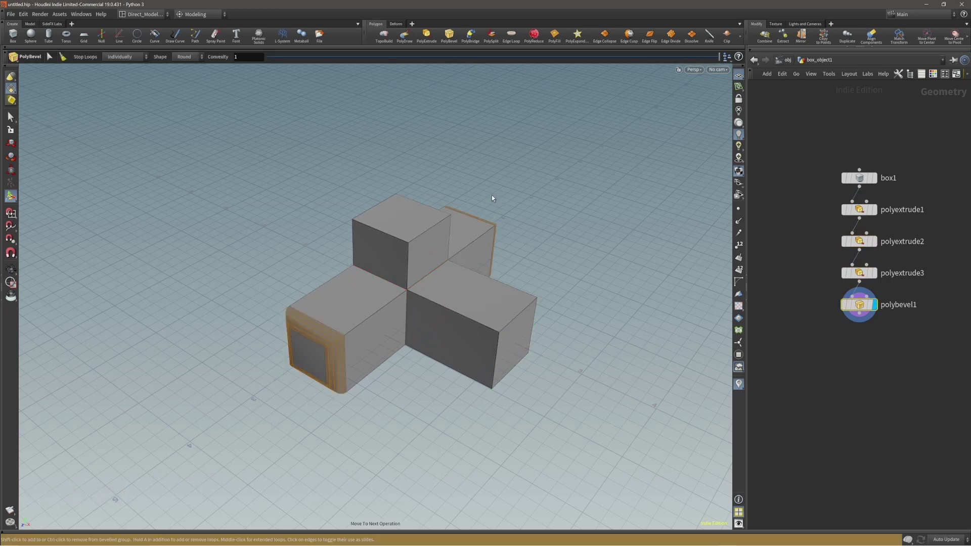
pyautogui.press('Up')
pyautogui.press('Up')
pyautogui.press('Up')
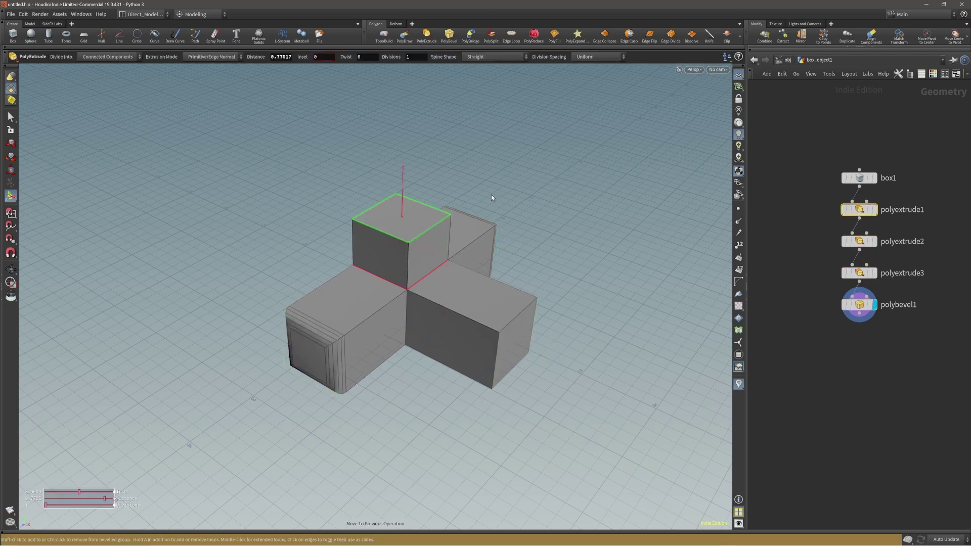
pyautogui.press('Up')
pyautogui.press('Down')
pyautogui.press('Down')
pyautogui.press('Down')
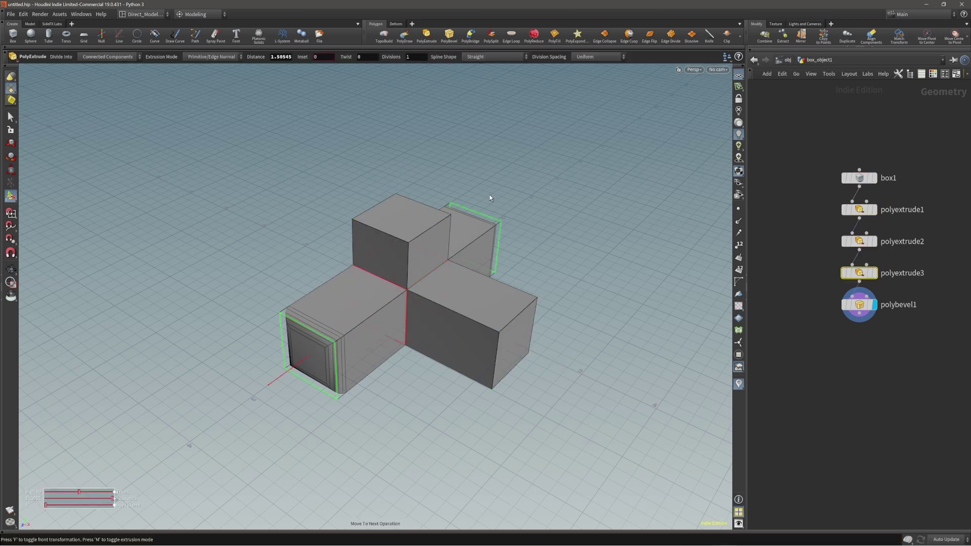
pyautogui.press('Down')
# Keep cycling between box1, polyextrude1 and polybevel1, ending on polyextrude2
pyautogui.press('Up')
pyautogui.press('Up')
pyautogui.press('Up')
pyautogui.press('Up')
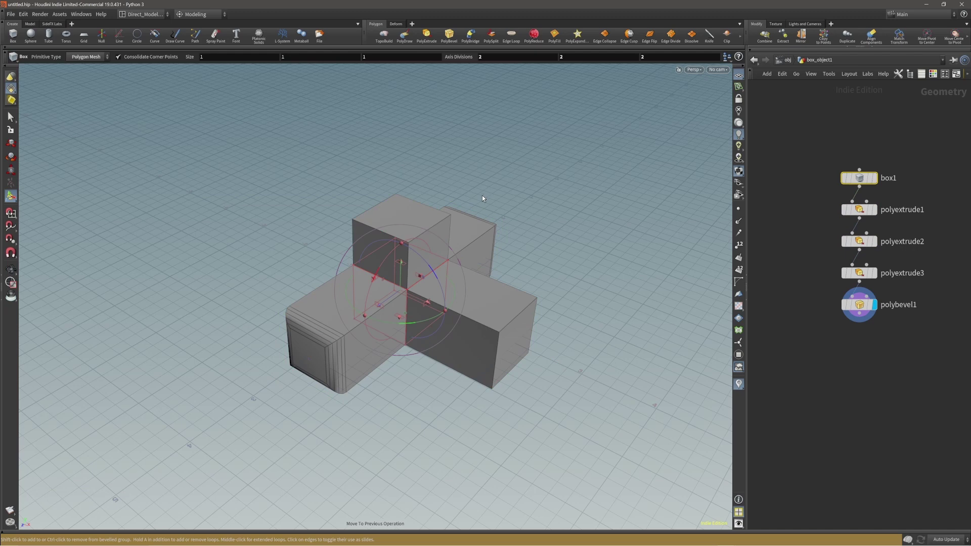
pyautogui.press('Down')
pyautogui.press('Down')
pyautogui.press('Down')
pyautogui.press('Up')
pyautogui.press('Up')
pyautogui.press('Up')
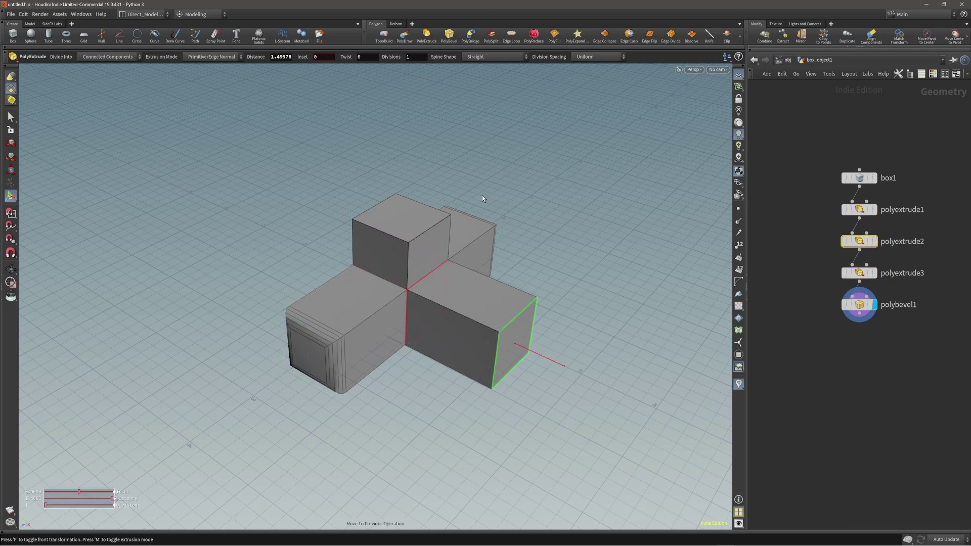
pyautogui.press('Down')
pyautogui.press('Down')
pyautogui.press('Down')
pyautogui.press('Down')
pyautogui.press('Up')
pyautogui.press('Up')
pyautogui.press('Up')
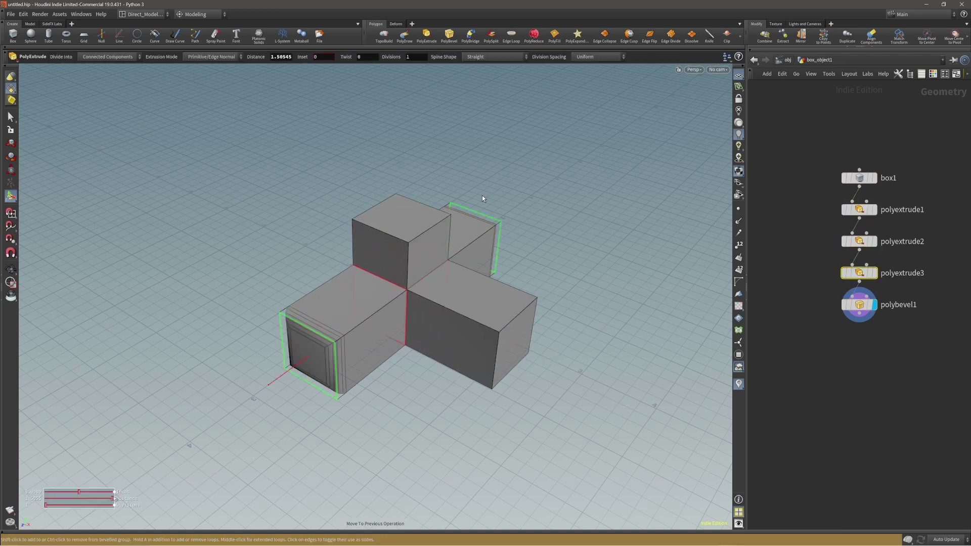
pyautogui.press('Down')
pyautogui.press('Down')
pyautogui.press('Down')
pyautogui.press('Up')
pyautogui.press('Up')
pyautogui.press('Up')
pyautogui.press('Down')
pyautogui.press('Down')
pyautogui.press('Down')
pyautogui.press('Up')
pyautogui.press('Up')
pyautogui.press('Up')
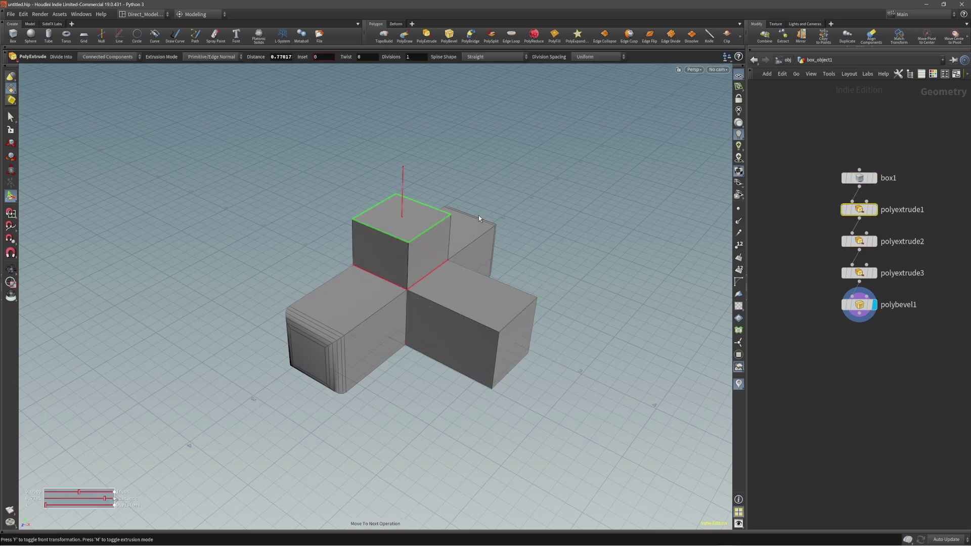
pyautogui.press('Down')
pyautogui.press('Down')
# Return to polyextrude3 and shorten the left block's extrusion distance
pyautogui.moveTo(455, 237); pyautogui.dragTo(426, 214)
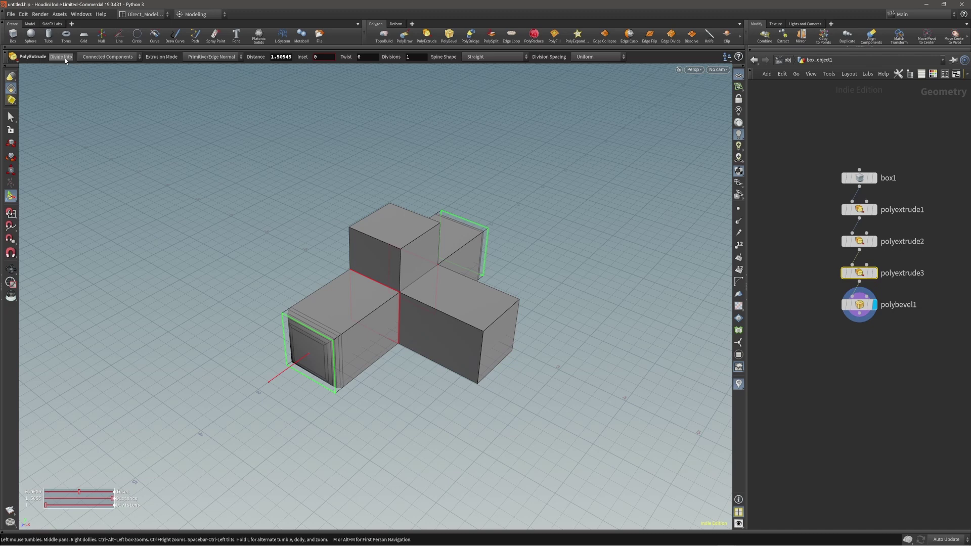
pyautogui.press('Up')
pyautogui.press('Up')
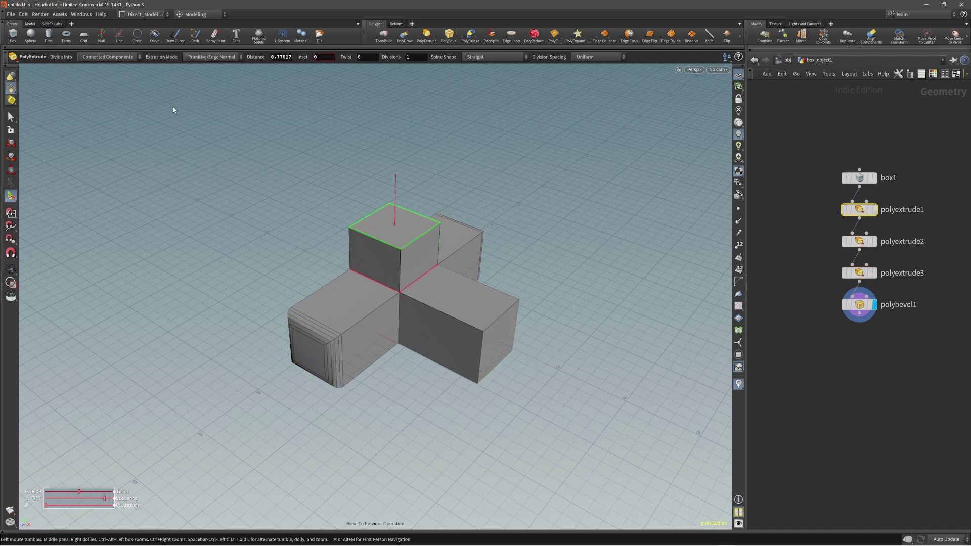
pyautogui.press('Down')
pyautogui.press('Down')
pyautogui.press('Down')
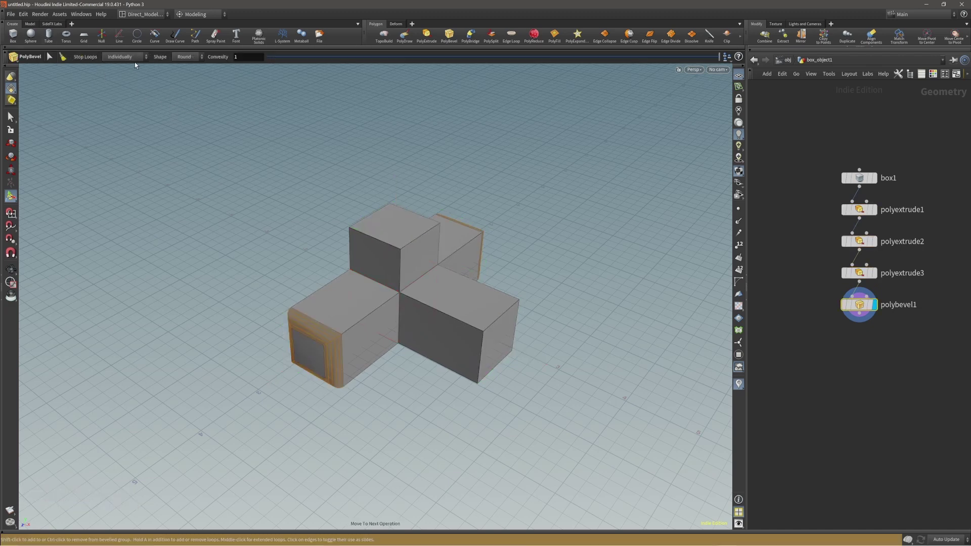
pyautogui.press('Up')
pyautogui.press('Down')
pyautogui.press('Up')
pyautogui.keyDown('alt'); pyautogui.moveTo(242, 151); pyautogui.dragTo(292, 166); pyautogui.keyUp('alt')
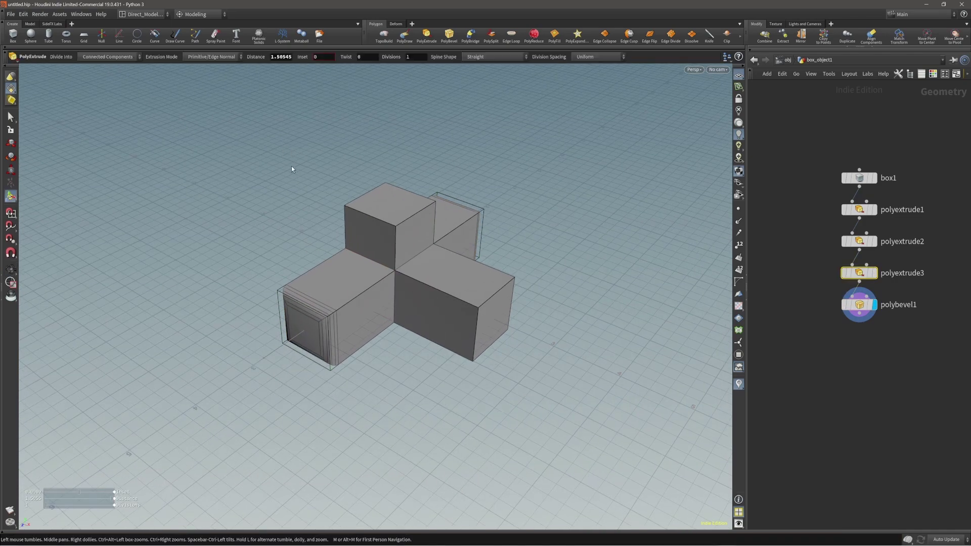
pyautogui.moveTo(324, 172); pyautogui.dragTo(353, 162, button='middle')
# Move on to polybevel1 and show its 0.181593 distance, 5-division parameters
pyautogui.press('Up')
pyautogui.press('Up')
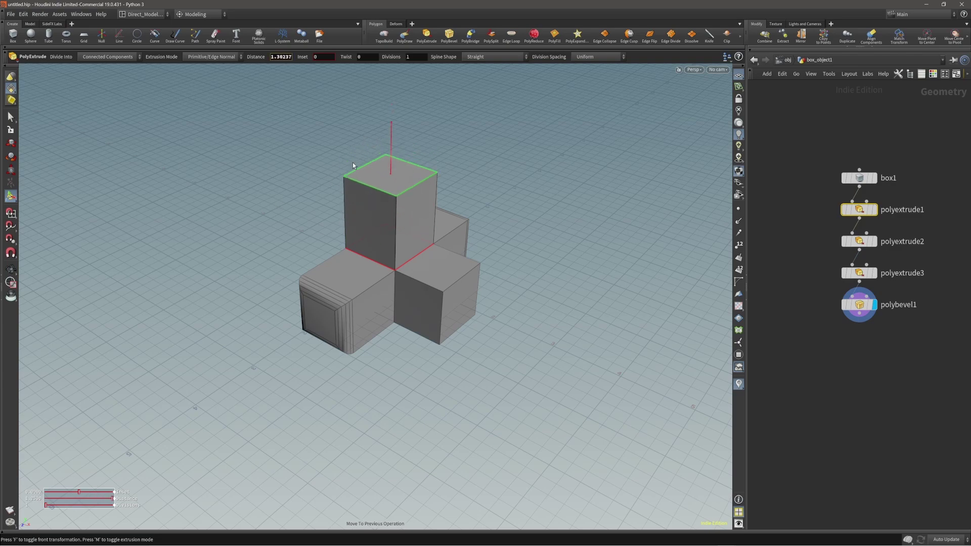
pyautogui.press('Escape')
pyautogui.press('Return')
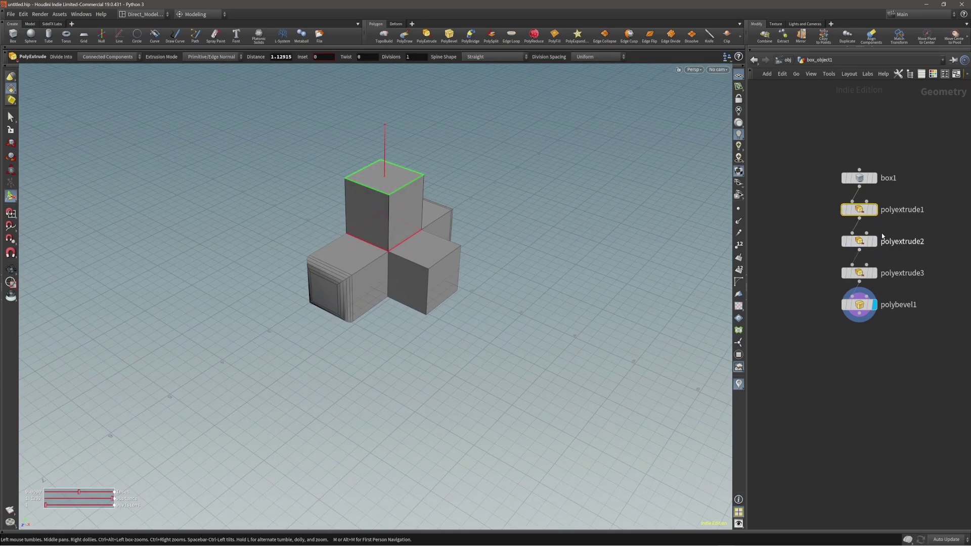
pyautogui.scroll(3, 427, 206)
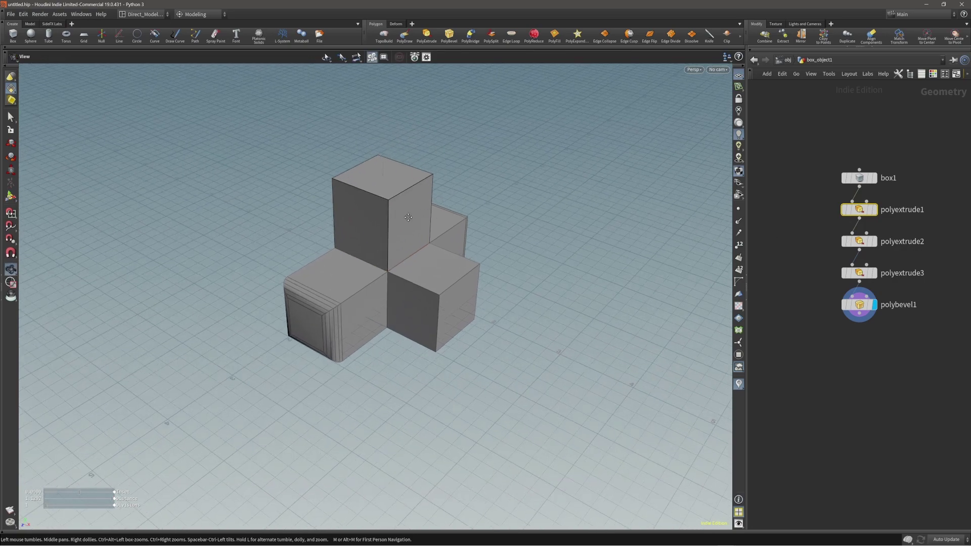
pyautogui.press('Escape')
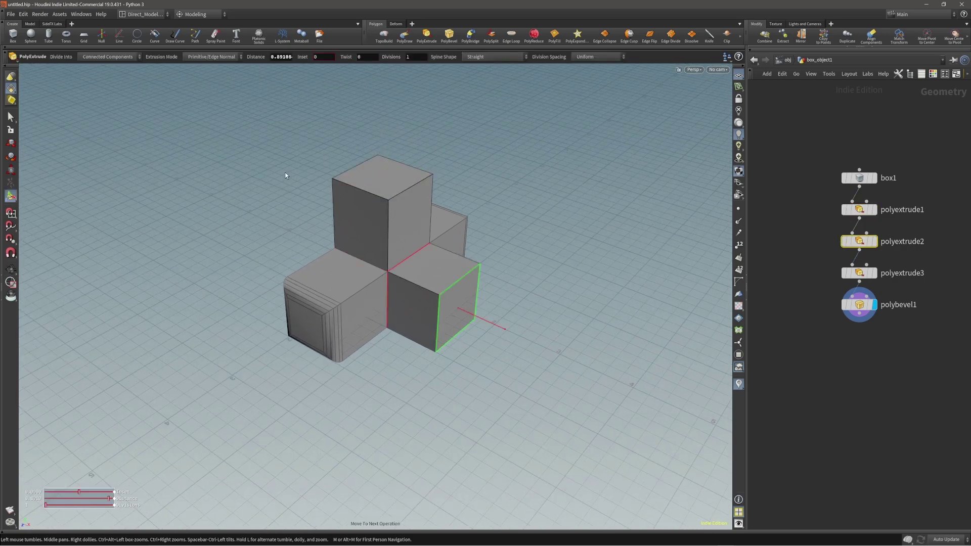
pyautogui.moveTo(494, 223); pyautogui.dragTo(479, 241, button='middle')
pyautogui.press('Return')
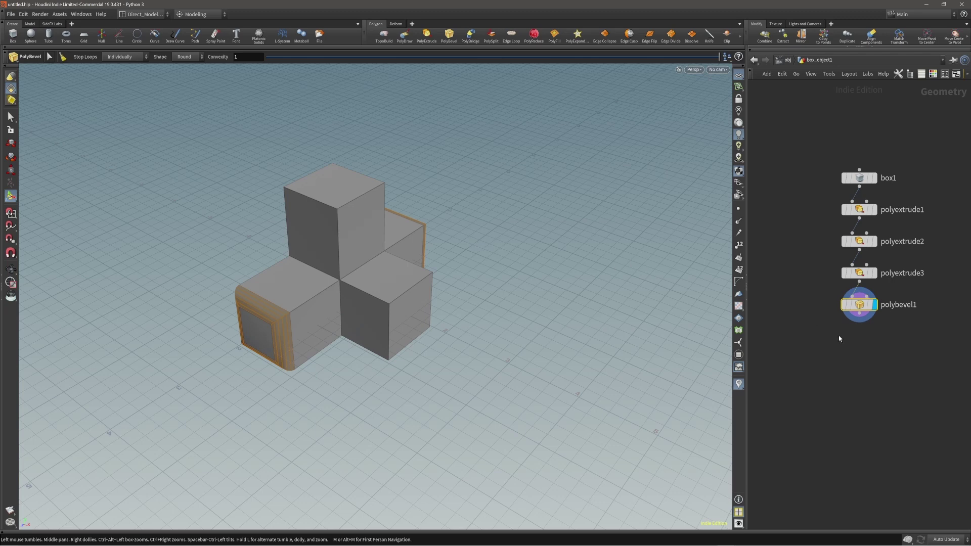
pyautogui.hotkey('ctrl', 'b')
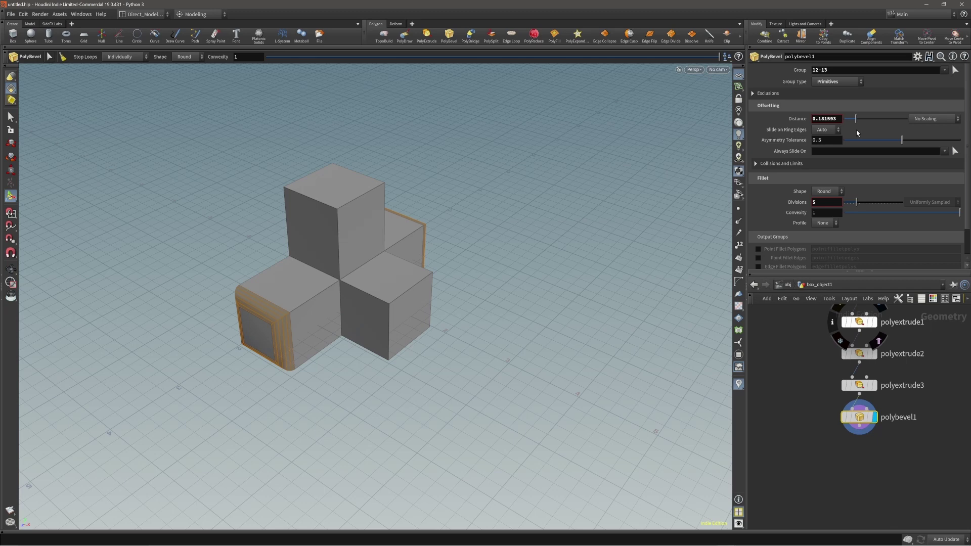
# Step via the extrude nodes to polybevel1, then switch to Logitech Options' houdini.exe settings
pyautogui.press('Up')
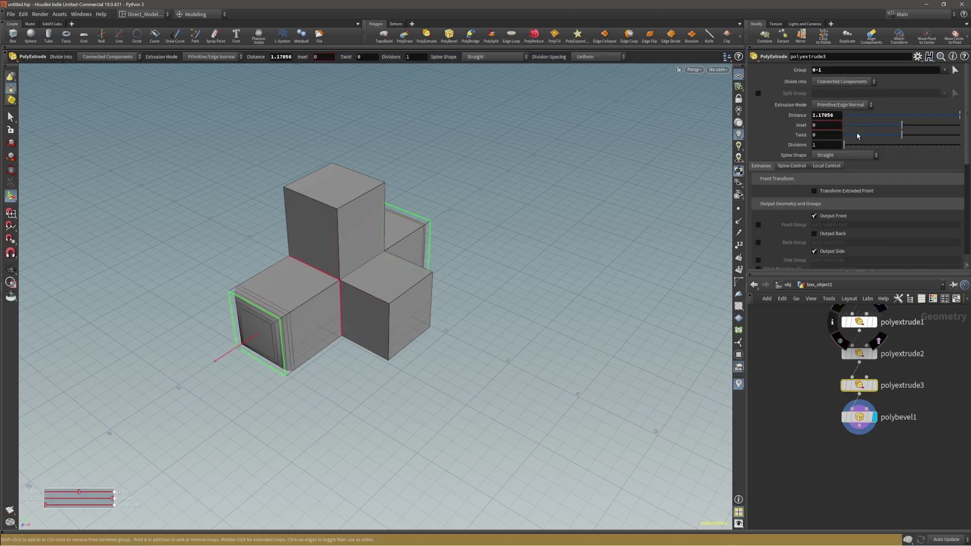
pyautogui.press('Down')
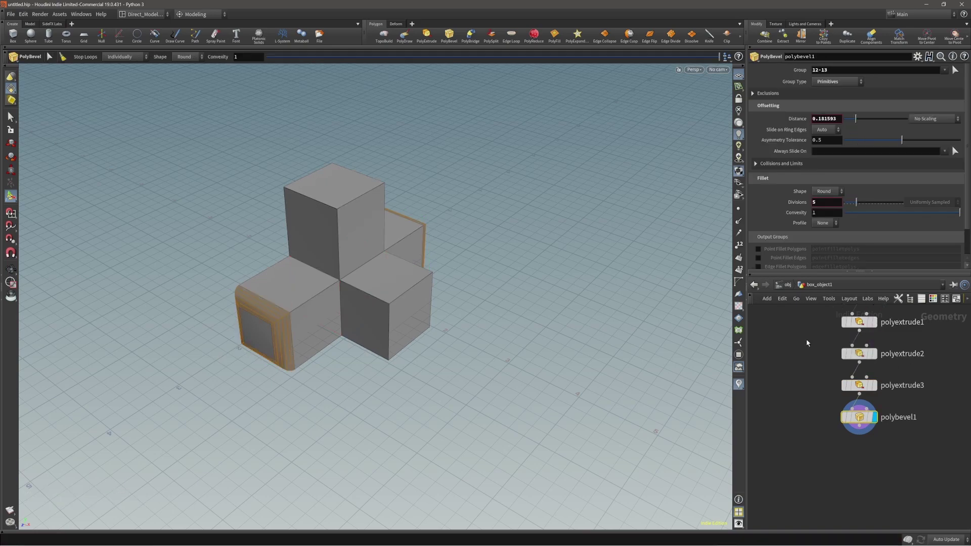
pyautogui.moveTo(795, 324); pyautogui.dragTo(916, 373)
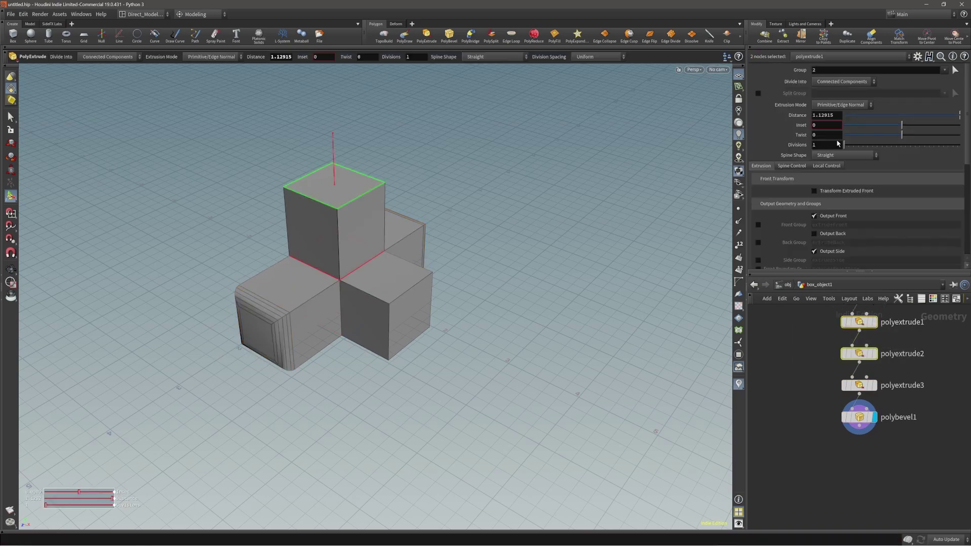
pyautogui.click(836, 384)
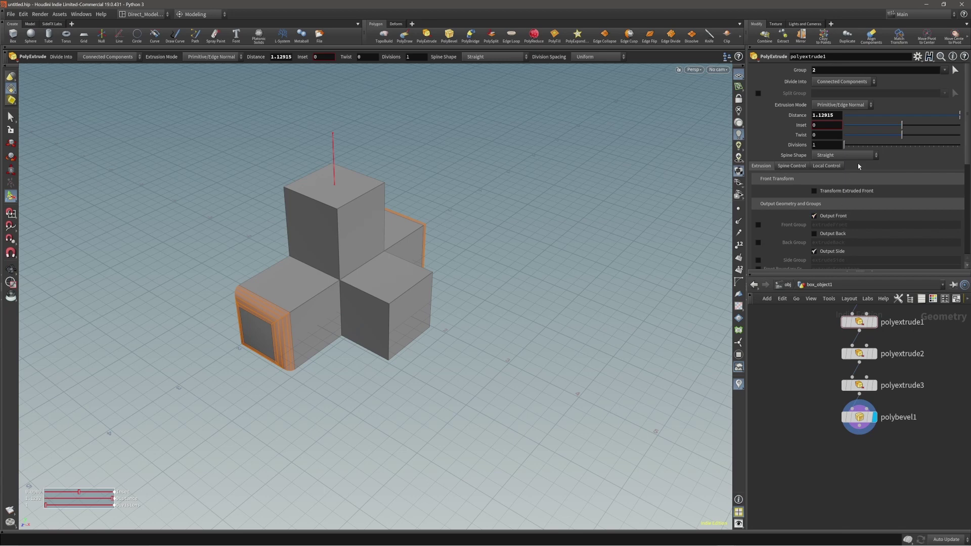
pyautogui.press('Down')
pyautogui.press('Down')
pyautogui.press('Down')
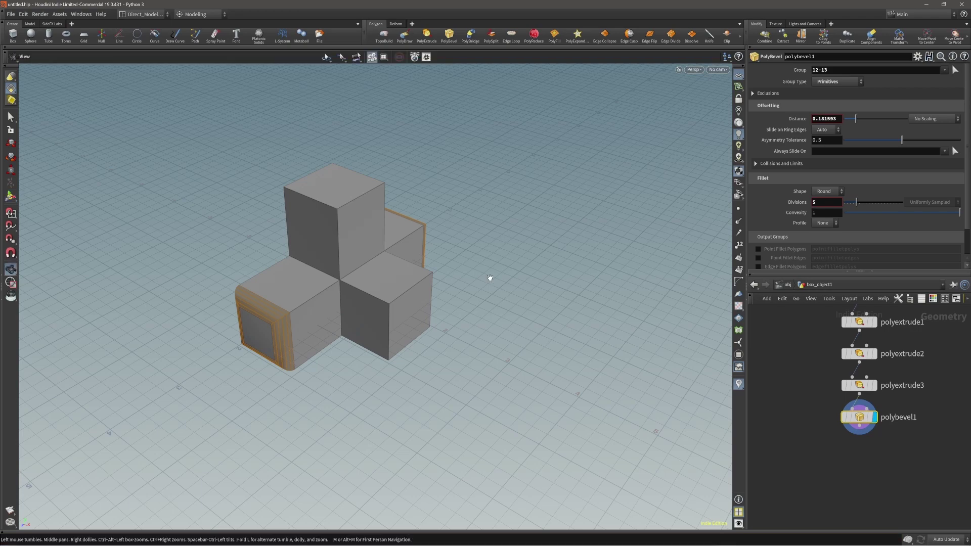
pyautogui.hotkey('alt', 'Tab')
pyautogui.click(446, 256)
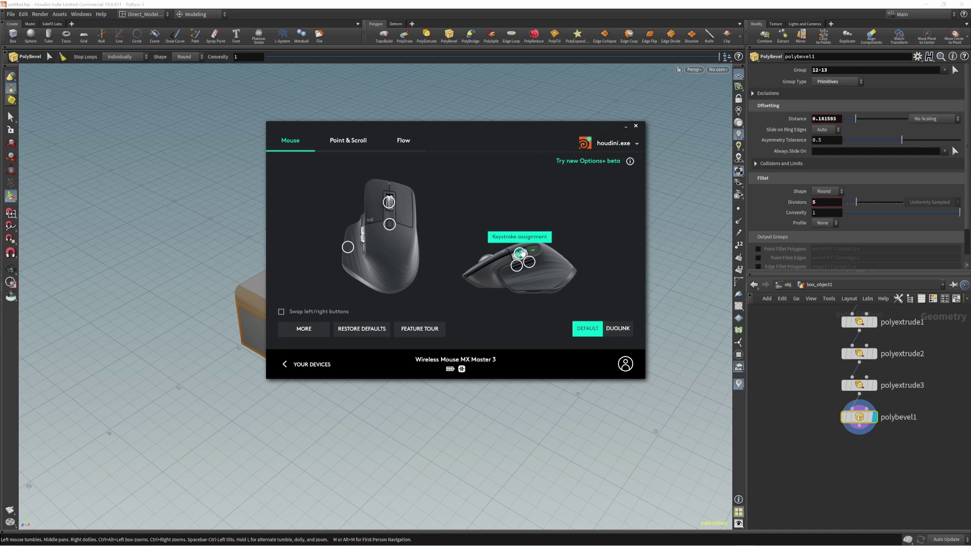
# Check the thumb wheel's Turn Up/Turn Down keystroke assignments, then close Logitech Options
pyautogui.click(520, 253)
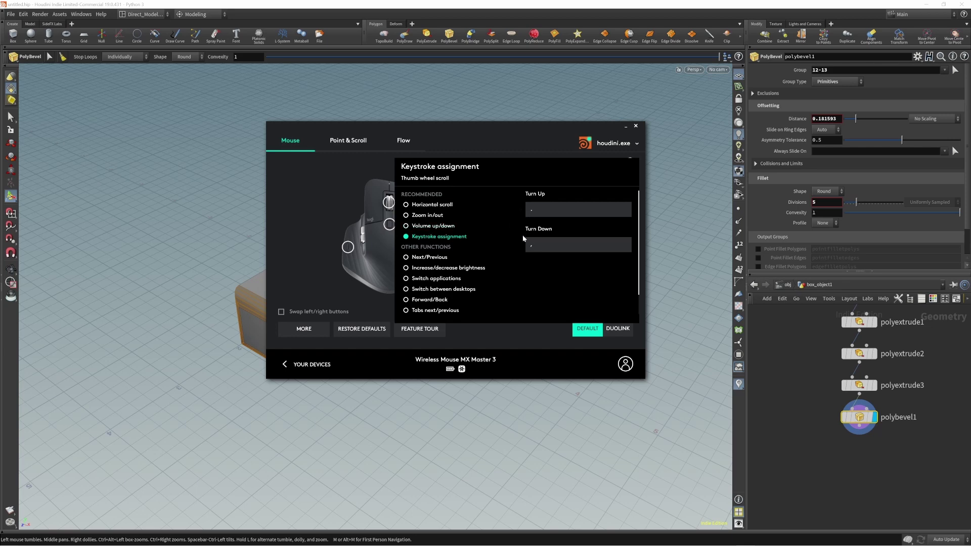
pyautogui.click(627, 128)
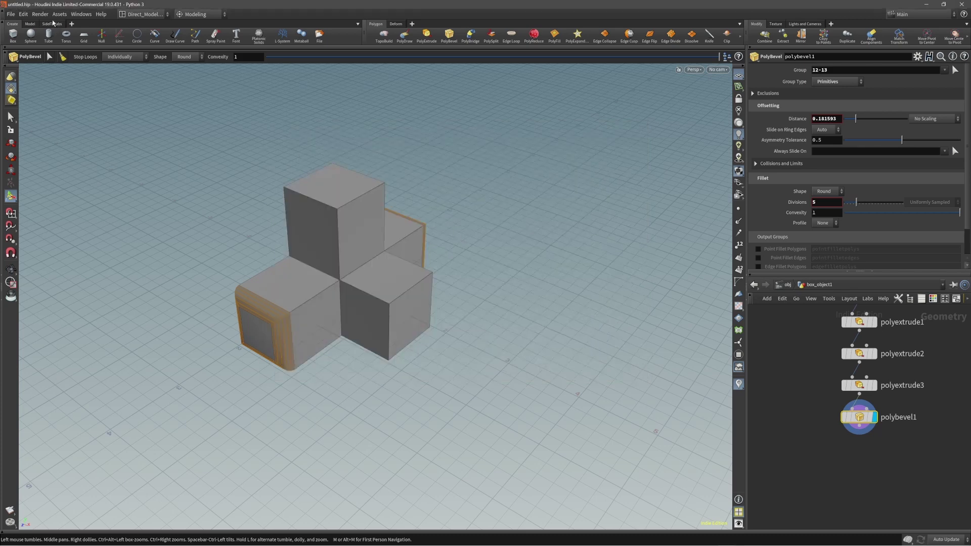
# In Edit > Hotkeys, add period as a second key for Move To First Operation
pyautogui.click(23, 14)
pyautogui.click(45, 98)
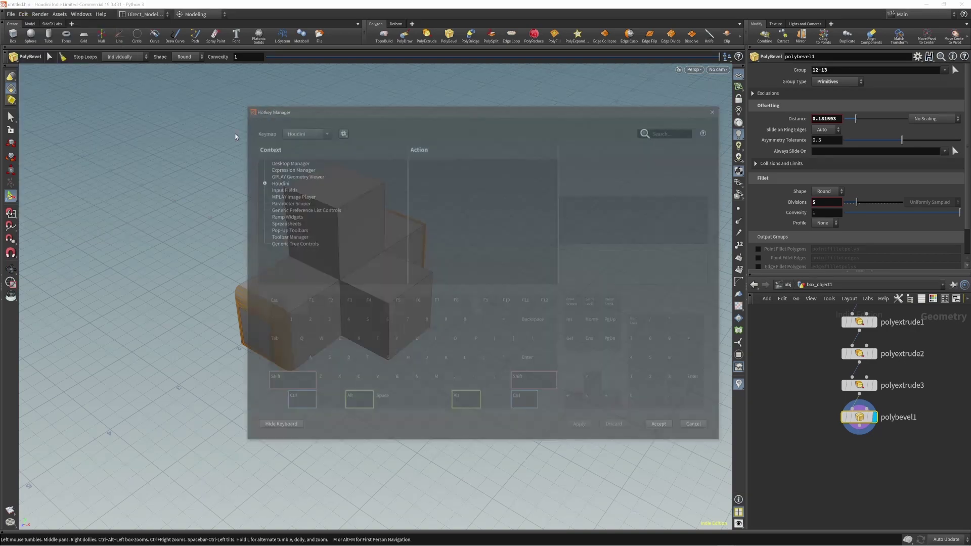
pyautogui.moveTo(299, 110); pyautogui.dragTo(290, 108)
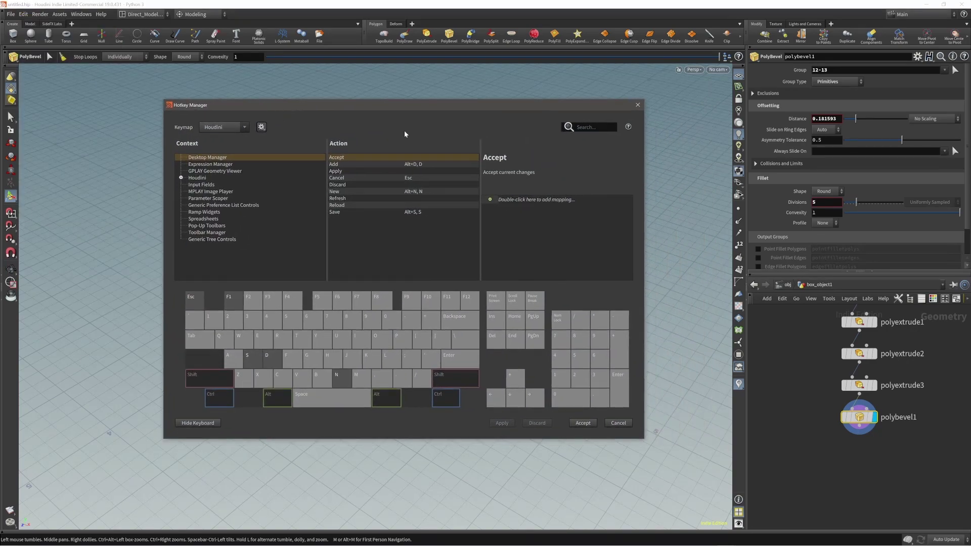
pyautogui.click(595, 127)
pyautogui.write('home')
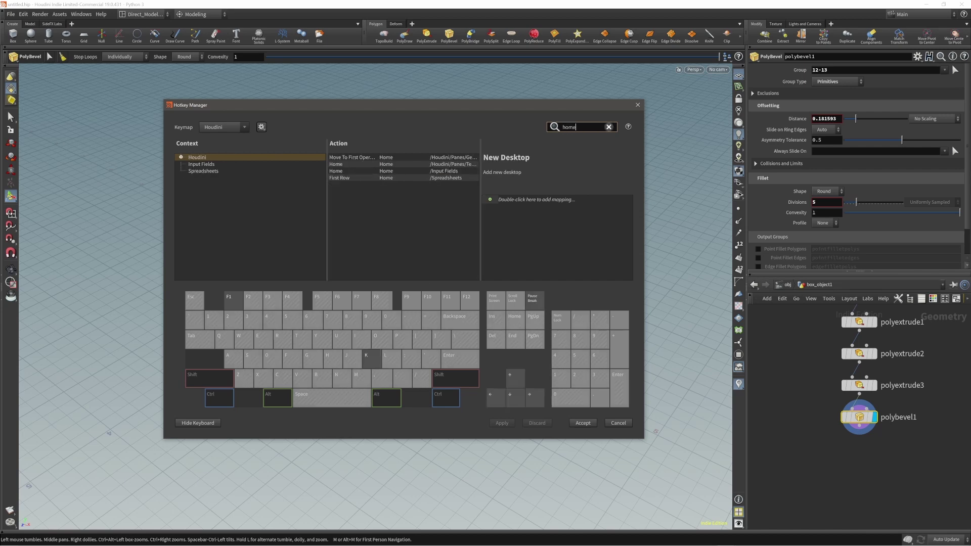
pyautogui.click(365, 159)
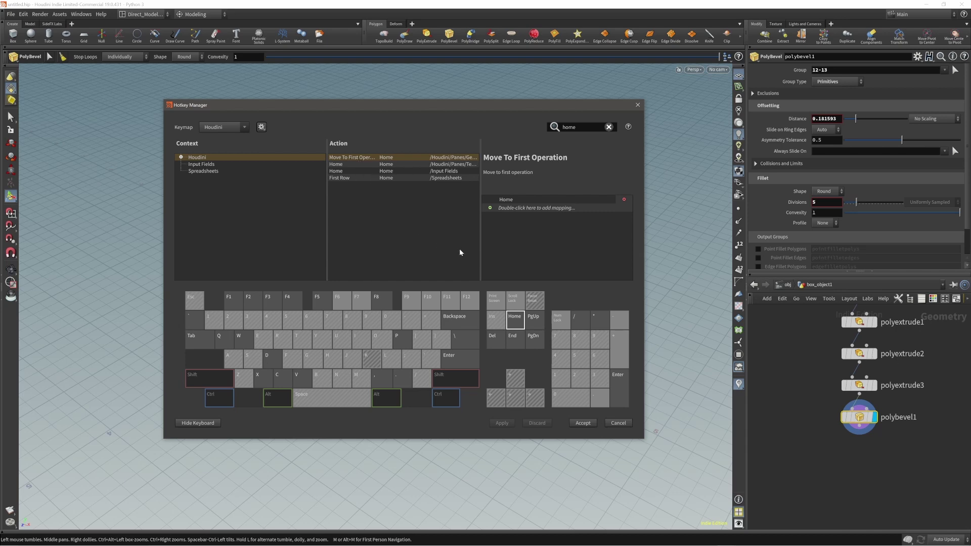
pyautogui.doubleClick(490, 210)
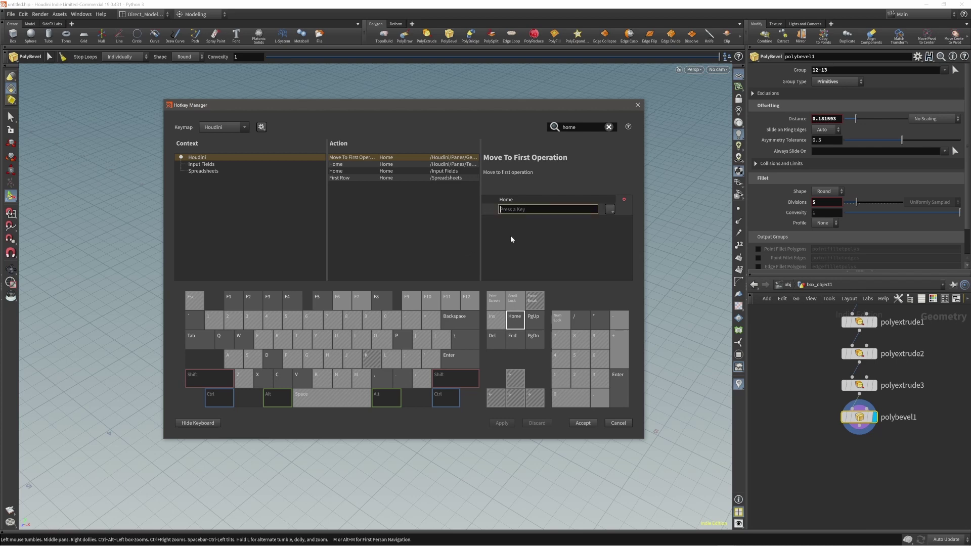
pyautogui.press('.')
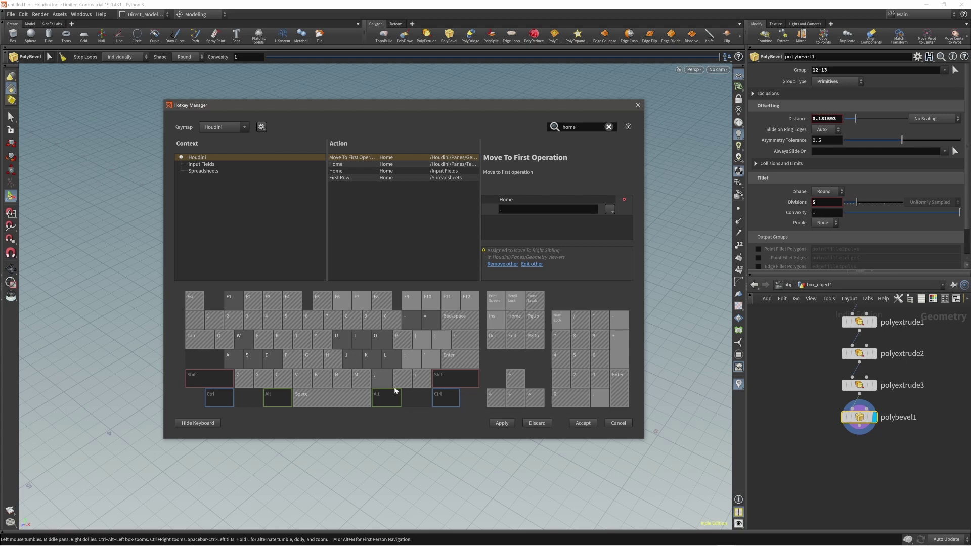
pyautogui.moveTo(403, 382)
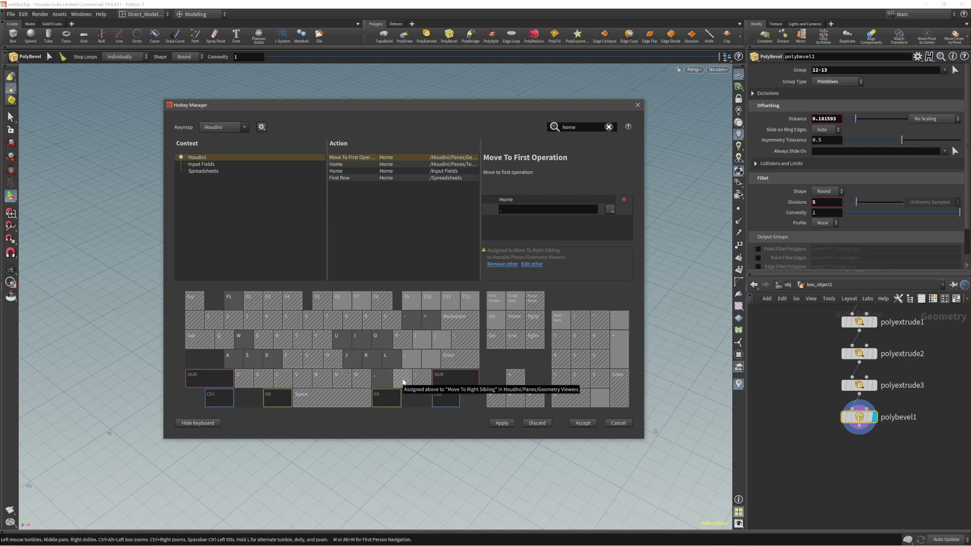
# Add comma as a second key for Move To Last Operation, beside End
pyautogui.doubleClick(577, 129)
pyautogui.write('end')
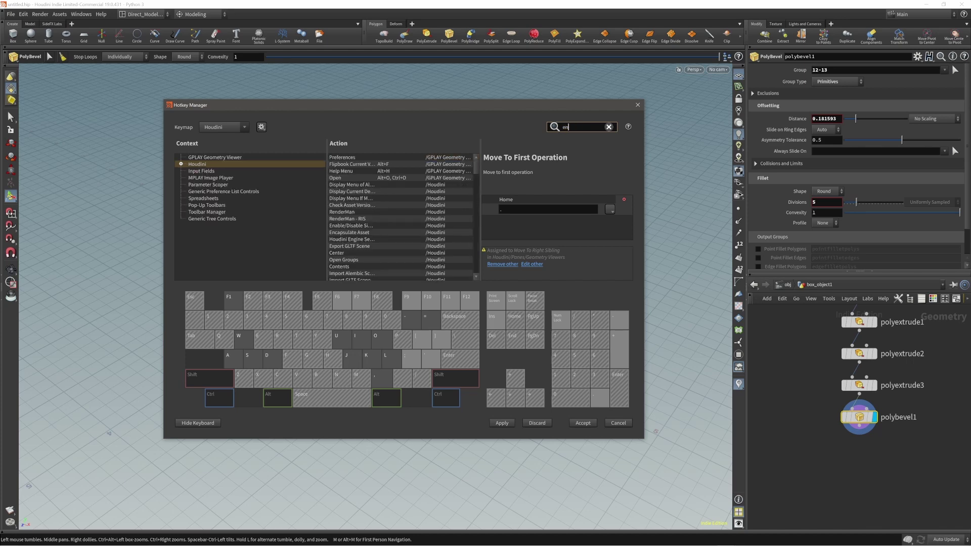
pyautogui.click(365, 159)
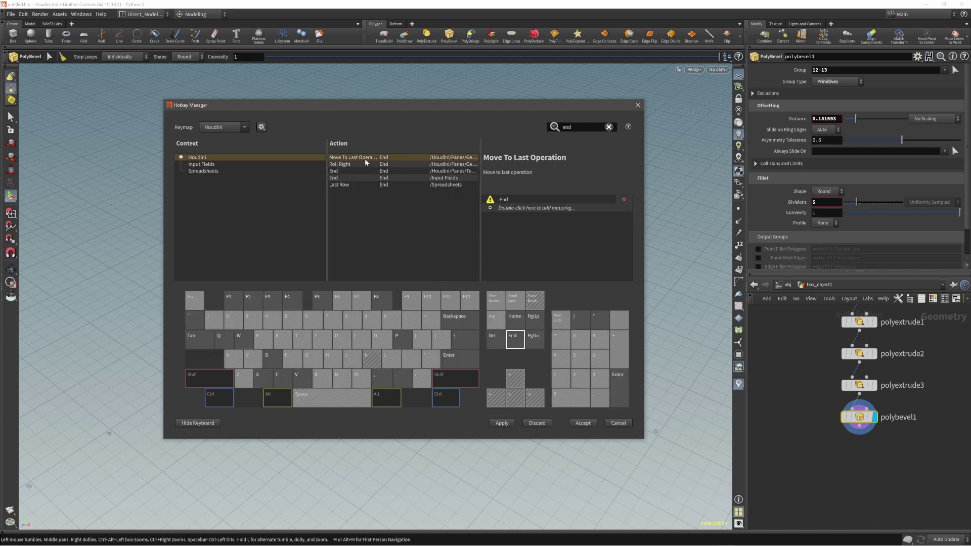
pyautogui.doubleClick(493, 209)
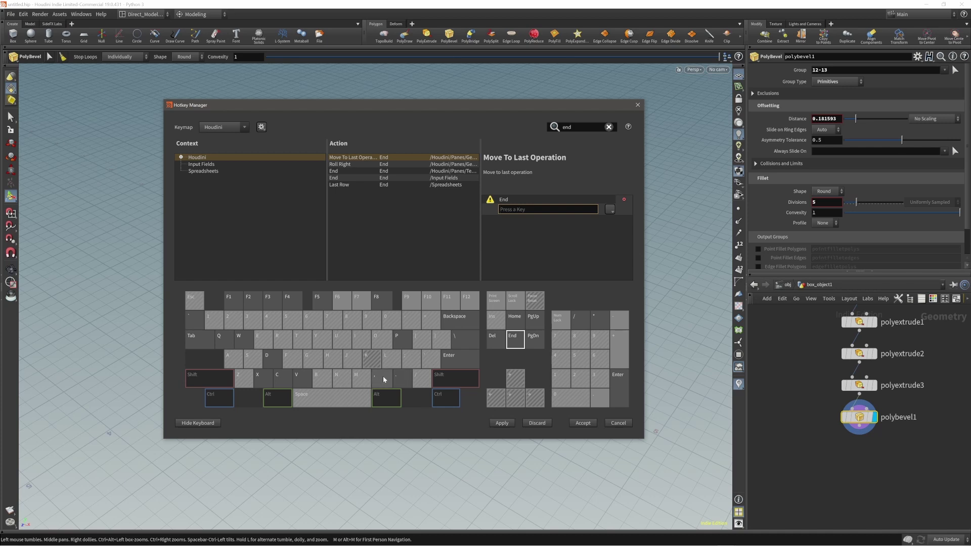
pyautogui.press(',')
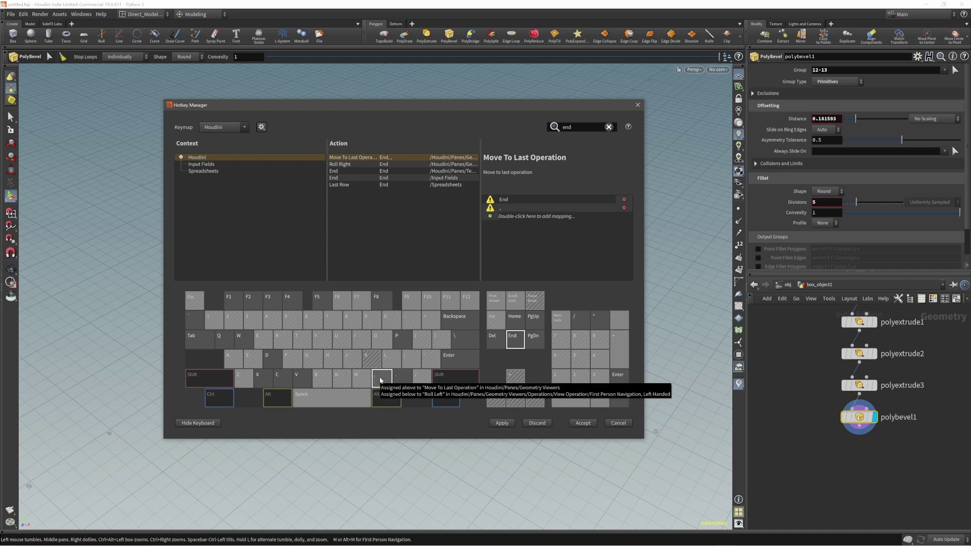
# Apply and accept the hotkey changes, closing the Hotkey Manager
pyautogui.click(498, 423)
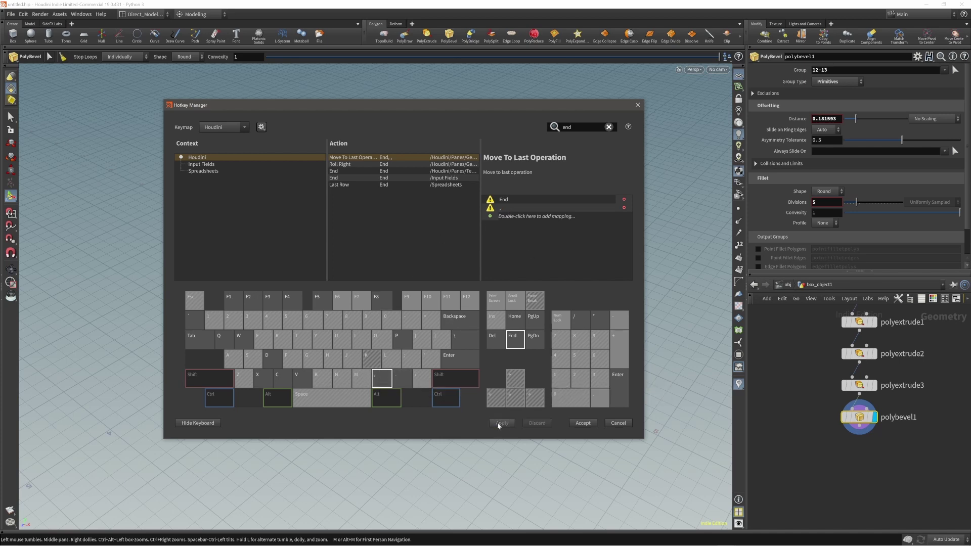
pyautogui.moveTo(420, 101); pyautogui.dragTo(409, 95)
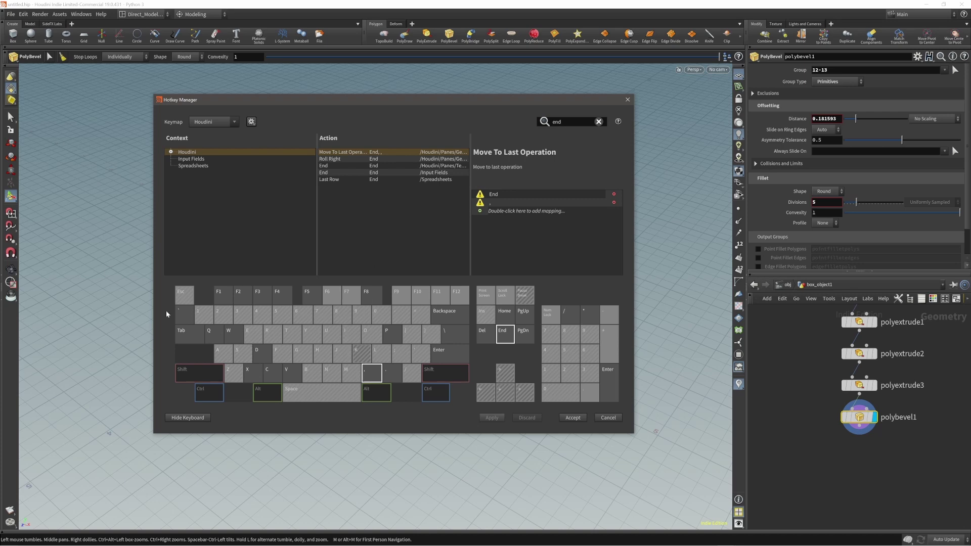
pyautogui.moveTo(429, 98); pyautogui.dragTo(432, 95)
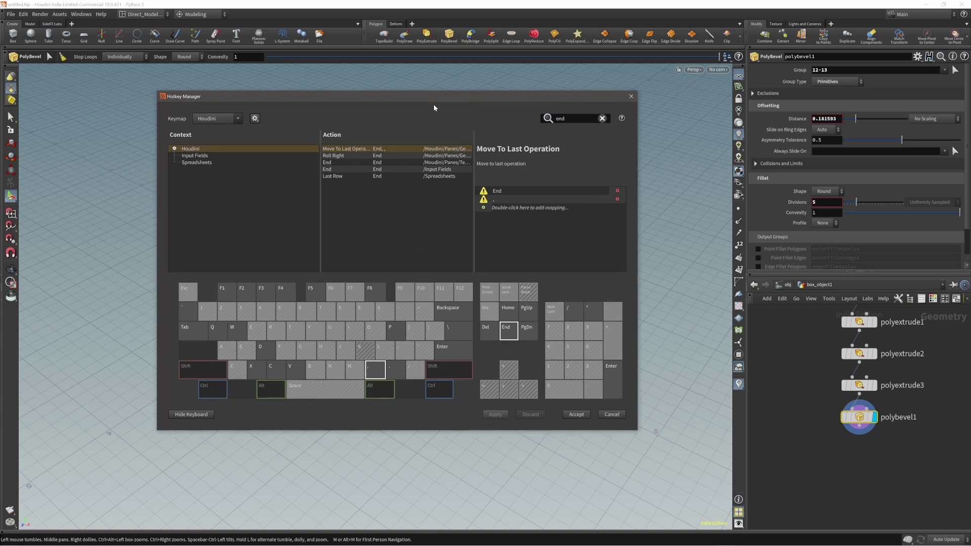
pyautogui.click(577, 415)
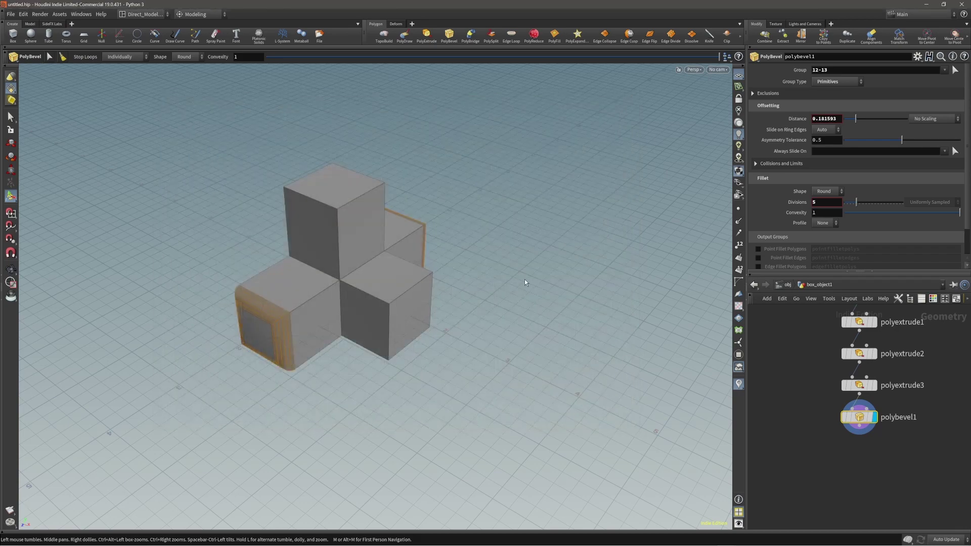
# Expand the network view to show the full chain from box1 to polybevel1
pyautogui.moveTo(869, 423)
pyautogui.press('p')
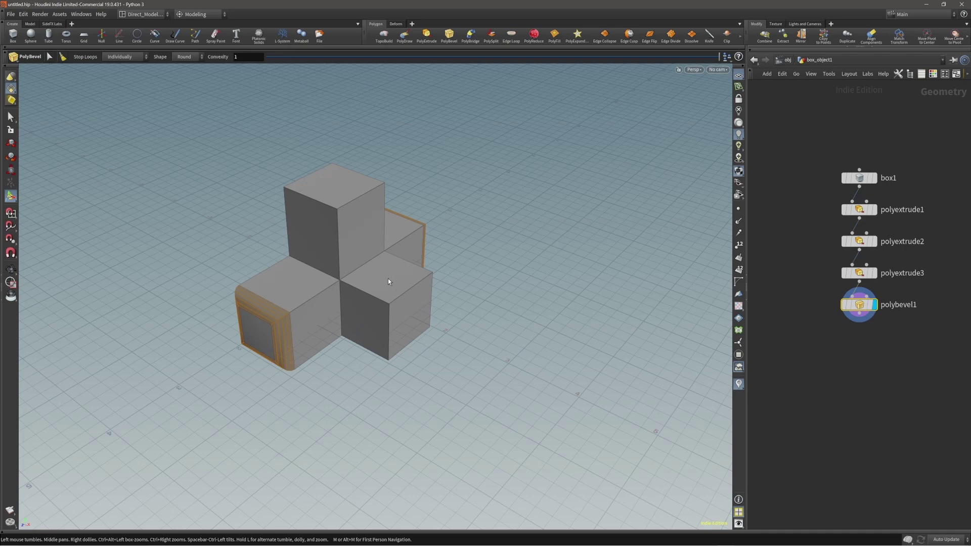
pyautogui.moveTo(396, 267); pyautogui.dragTo(376, 261)
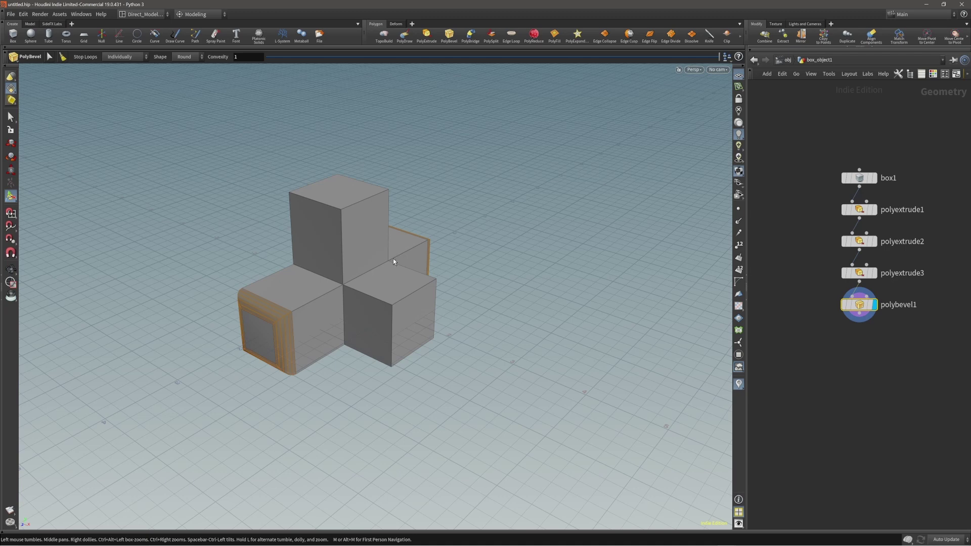
# Jump to box1 with Home and back to polybevel1 with End
pyautogui.press('Right')
pyautogui.press('Home')
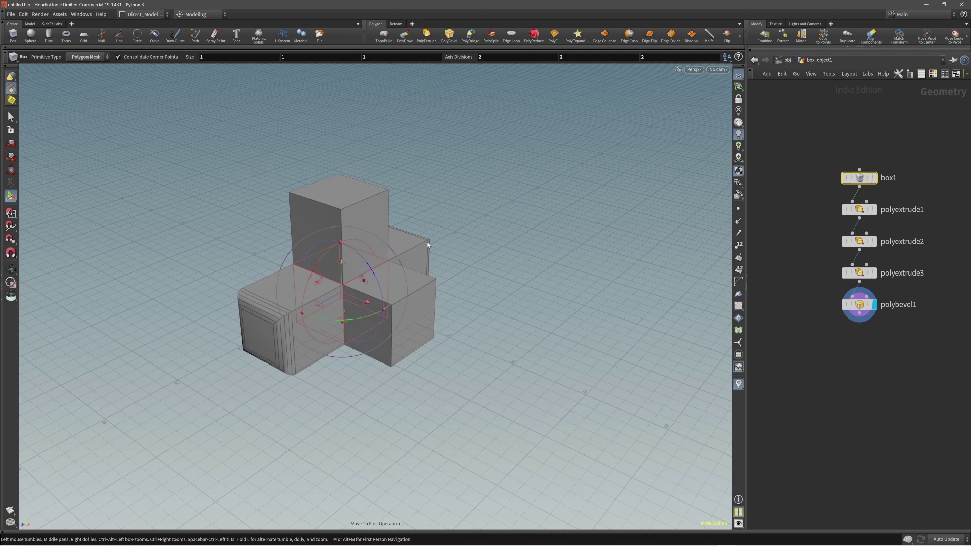
pyautogui.press('End')
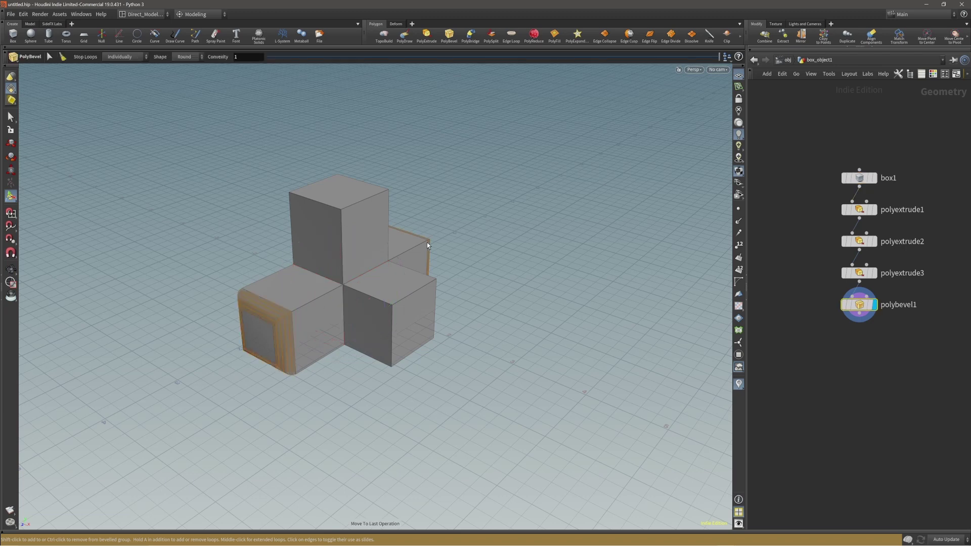
pyautogui.press('Right')
pyautogui.press('Down')
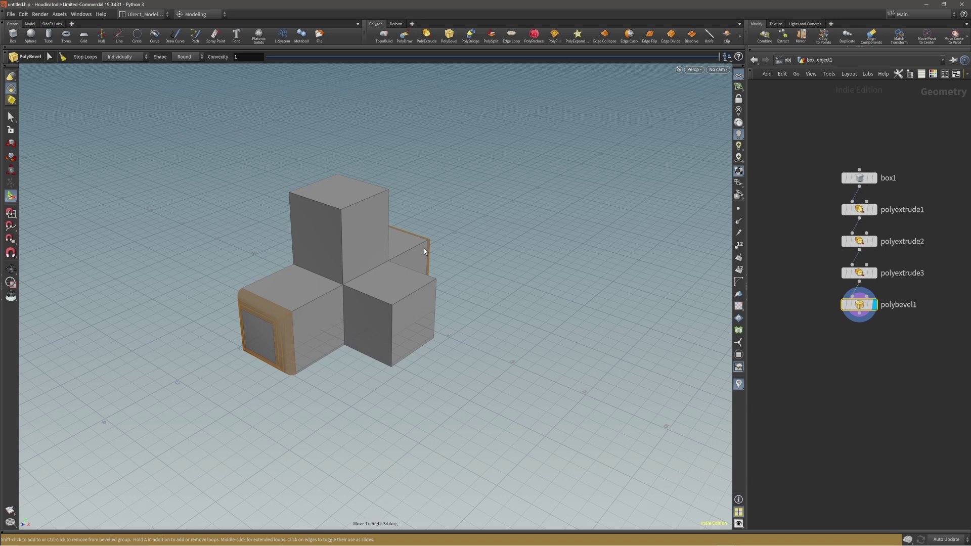